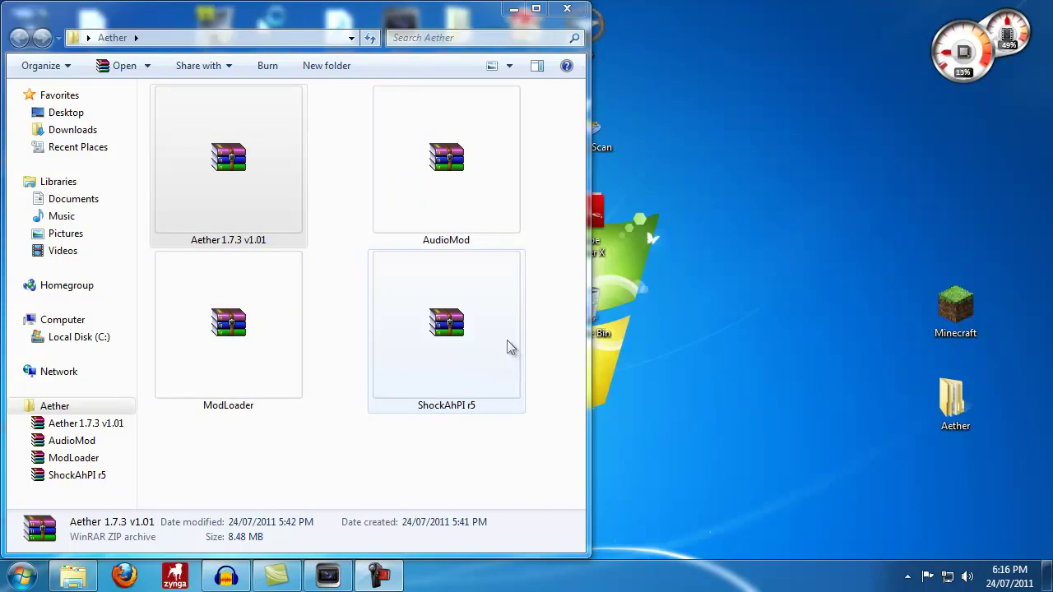
# Step: Launch Minecraft, force a game update in the launcher options, log in to run it, and close the game
pyautogui.doubleClick(959, 302)
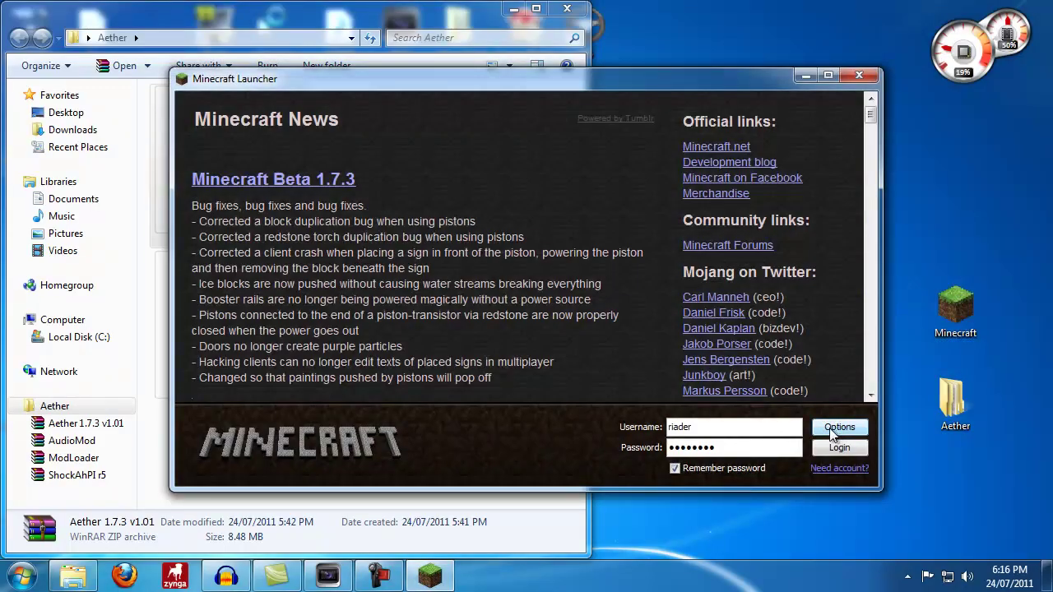
pyautogui.click(847, 431)
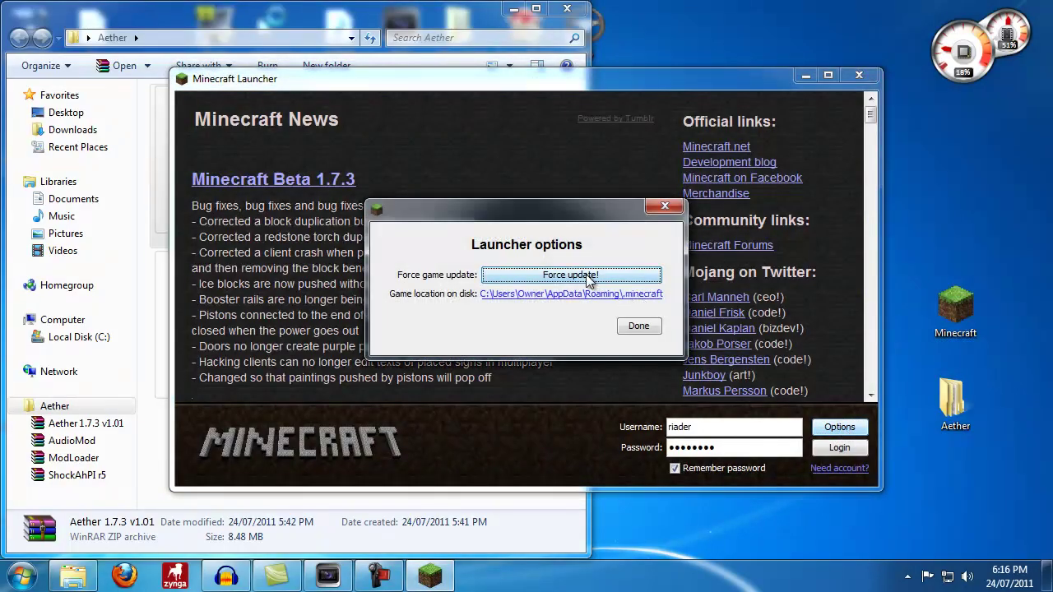
pyautogui.click(589, 278)
pyautogui.click(639, 327)
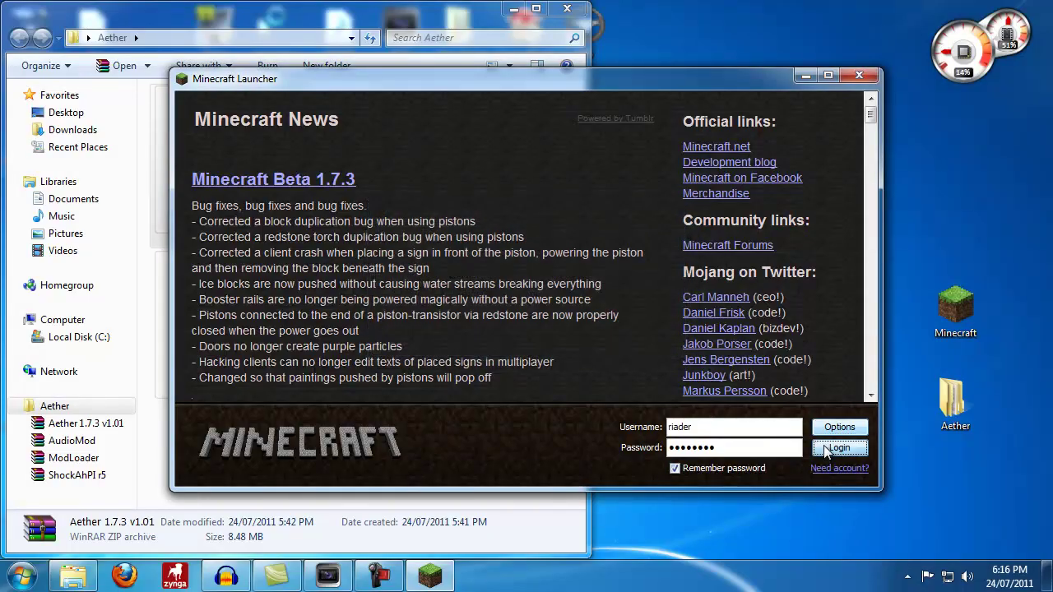
pyautogui.click(833, 449)
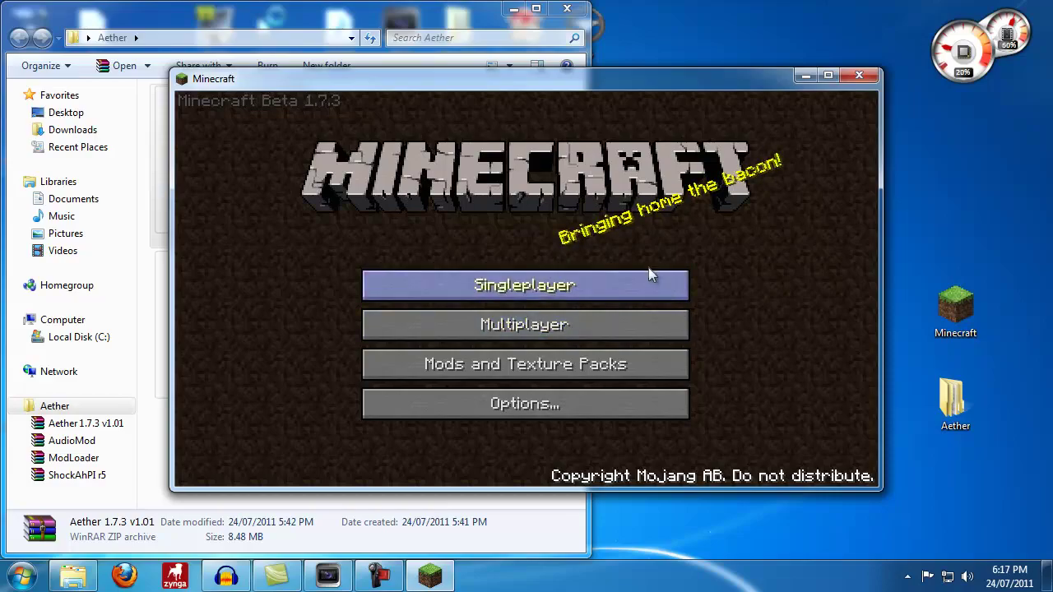
pyautogui.click(857, 76)
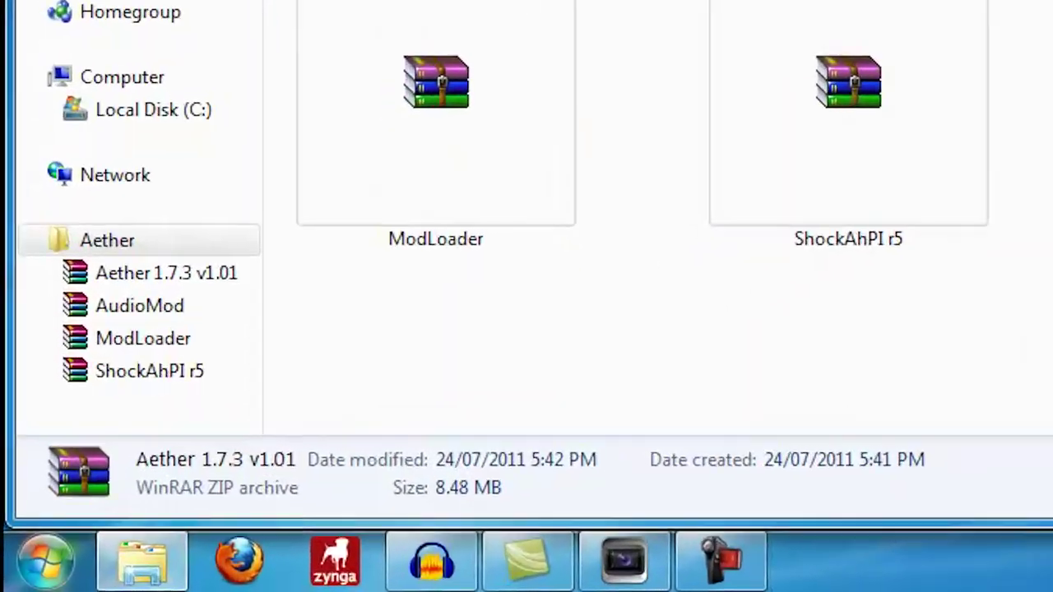
# Step: Open the %appdata% folder through the Run dialog and dock its window beside the Aether folder
pyautogui.click(46, 562)
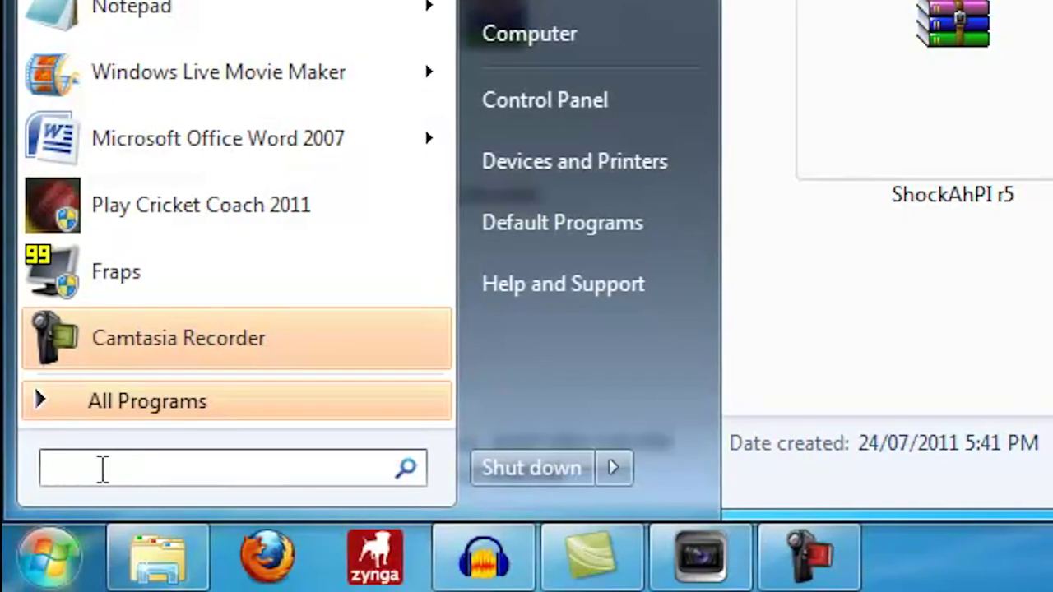
pyautogui.write('run')
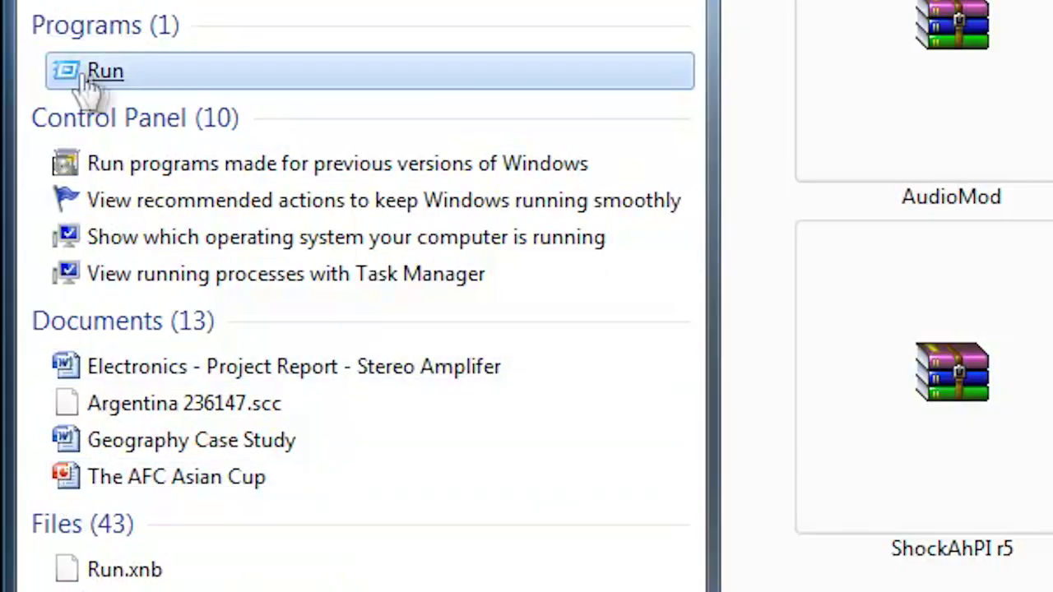
pyautogui.click(115, 82)
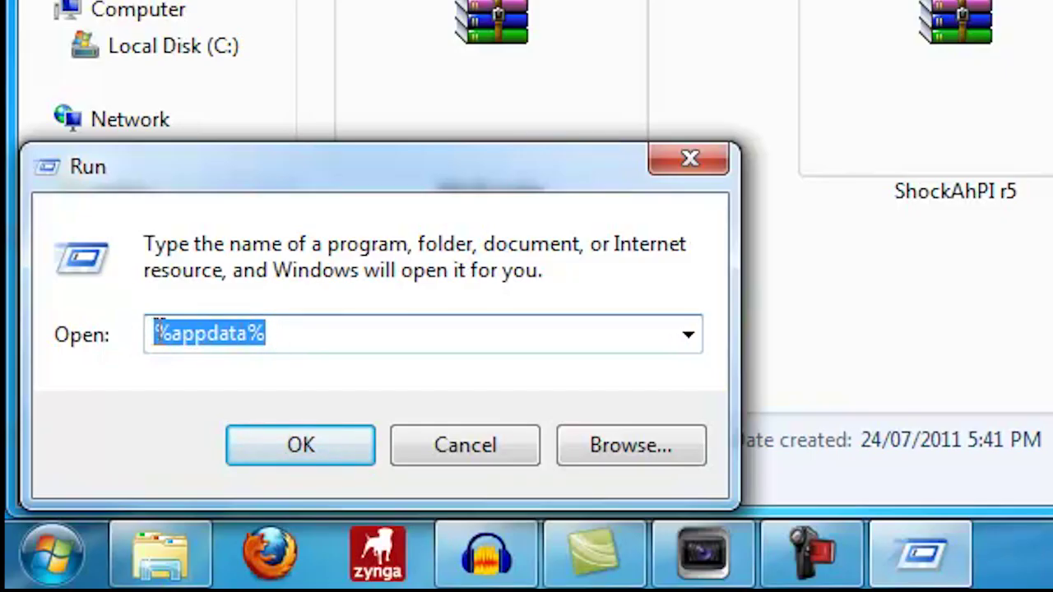
pyautogui.click(297, 447)
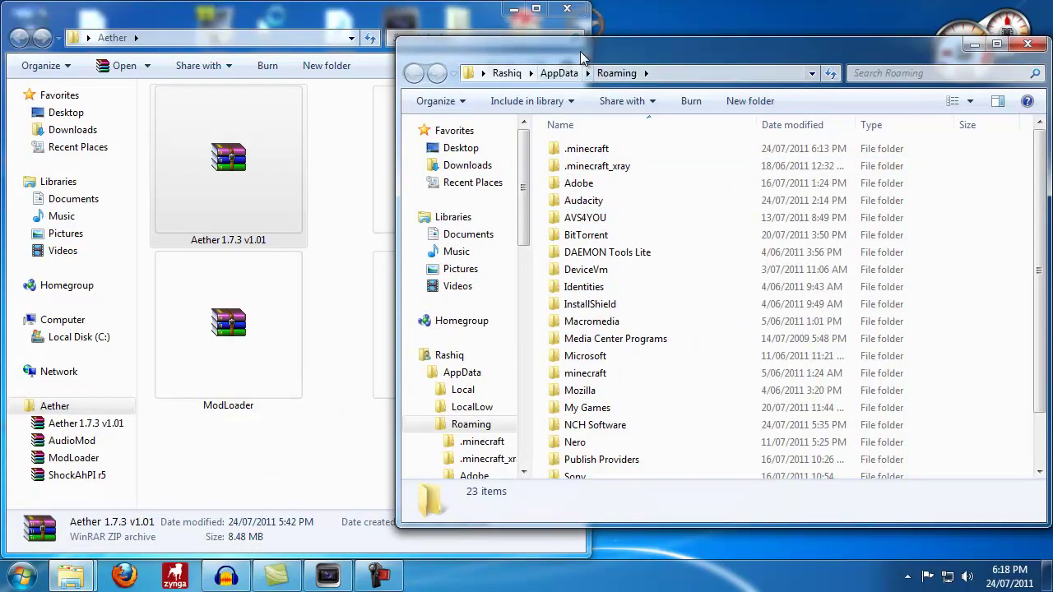
pyautogui.moveTo(626, 45); pyautogui.dragTo(1052, 77)
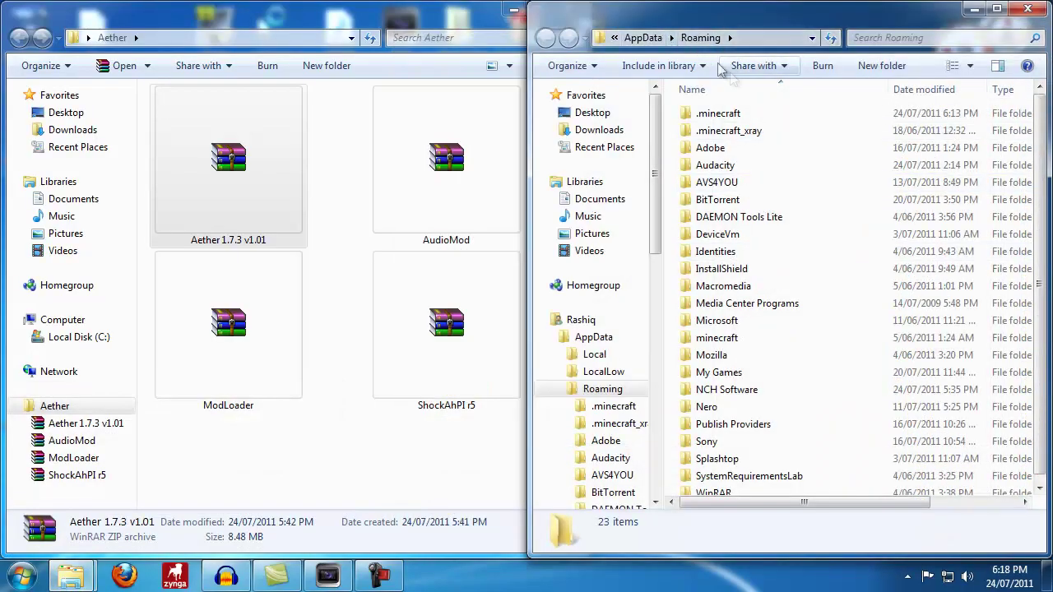
# Step: Open the minecraft jar from .minecraft\bin in WinRAR and dock the archive window beside the Aether folder
pyautogui.doubleClick(718, 115)
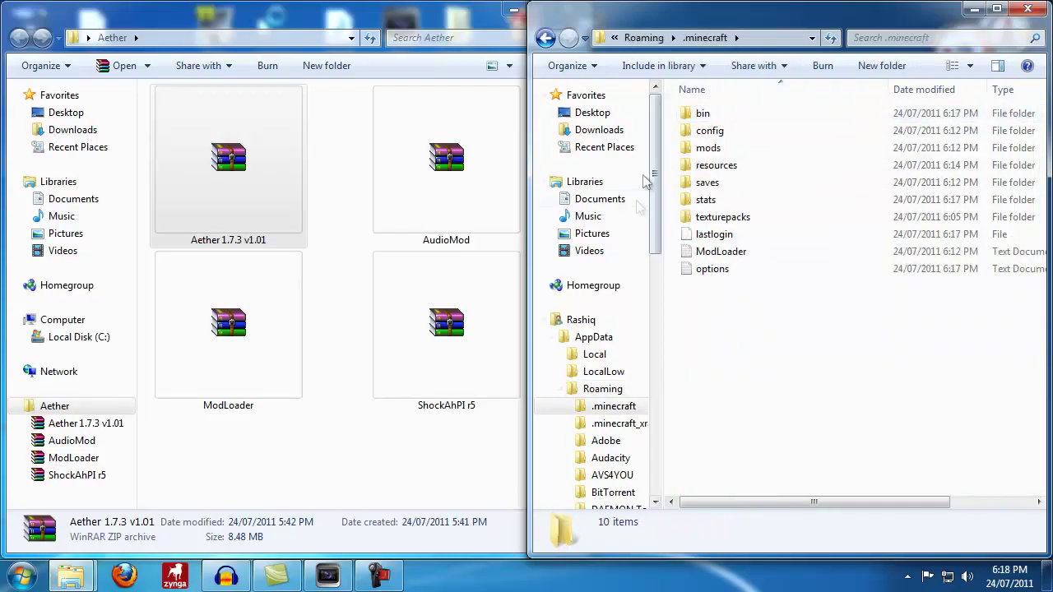
pyautogui.doubleClick(703, 114)
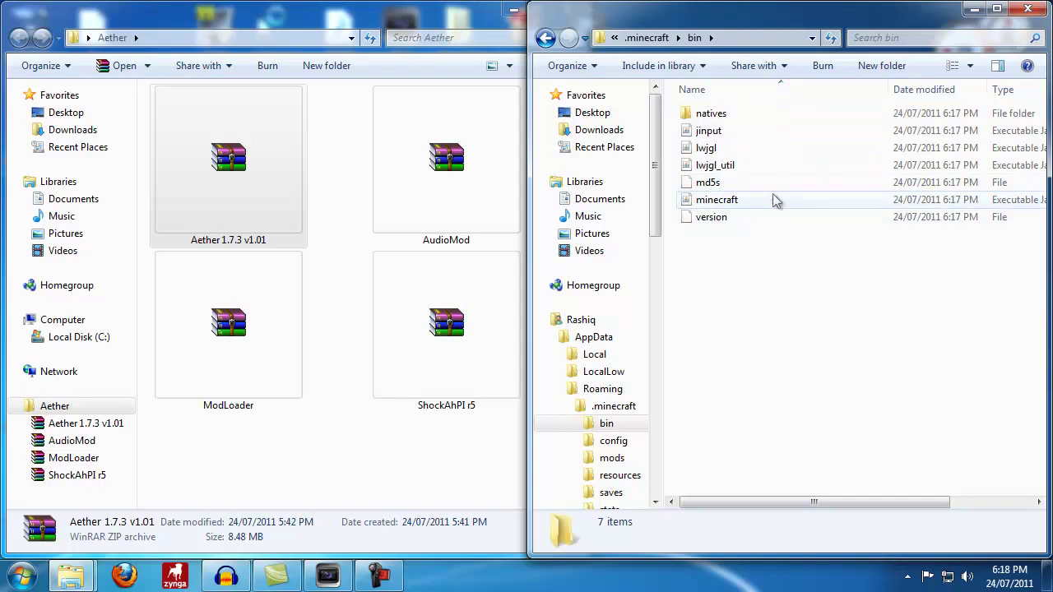
pyautogui.click(714, 206)
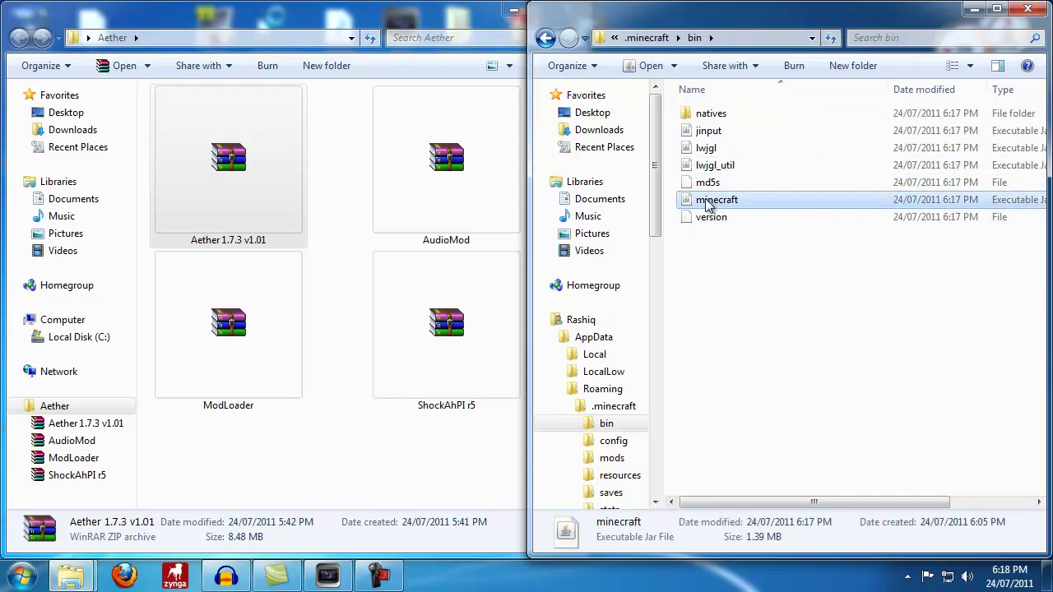
pyautogui.rightClick(710, 205)
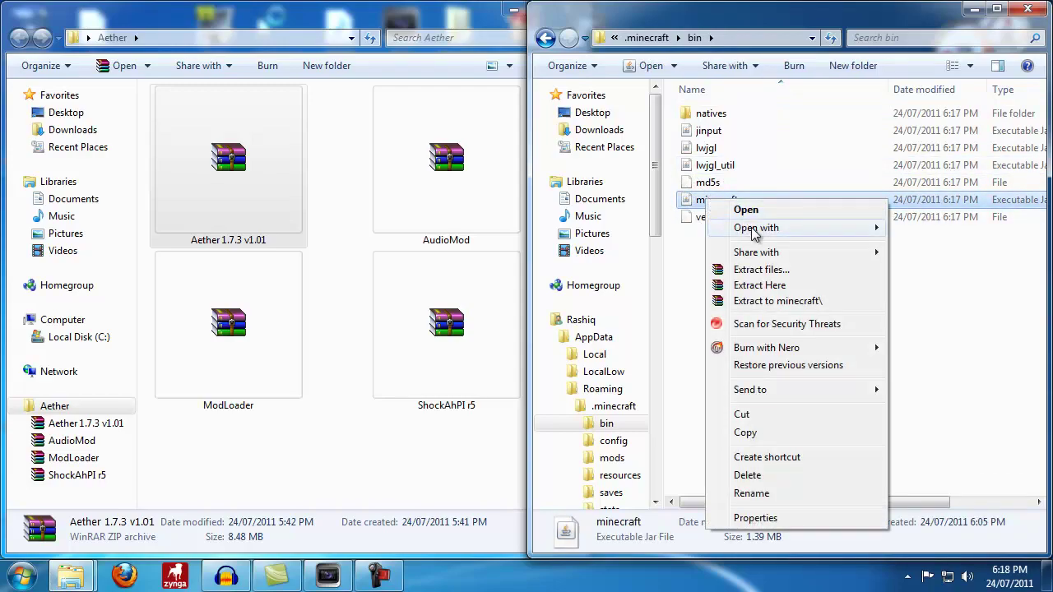
pyautogui.moveTo(756, 233)
pyautogui.click(636, 250)
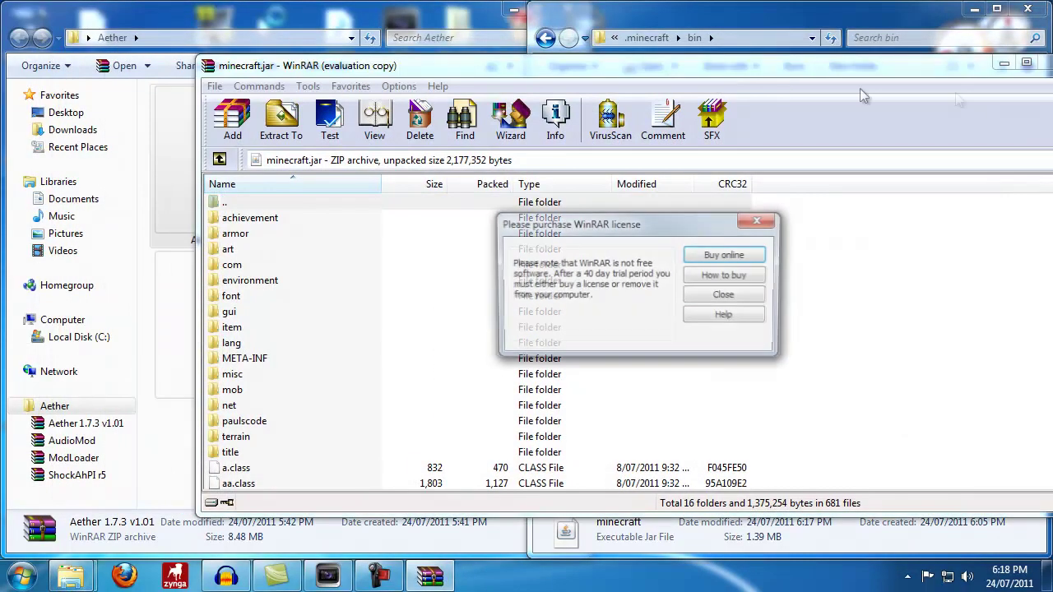
pyautogui.click(758, 220)
pyautogui.moveTo(754, 69); pyautogui.dragTo(598, 19)
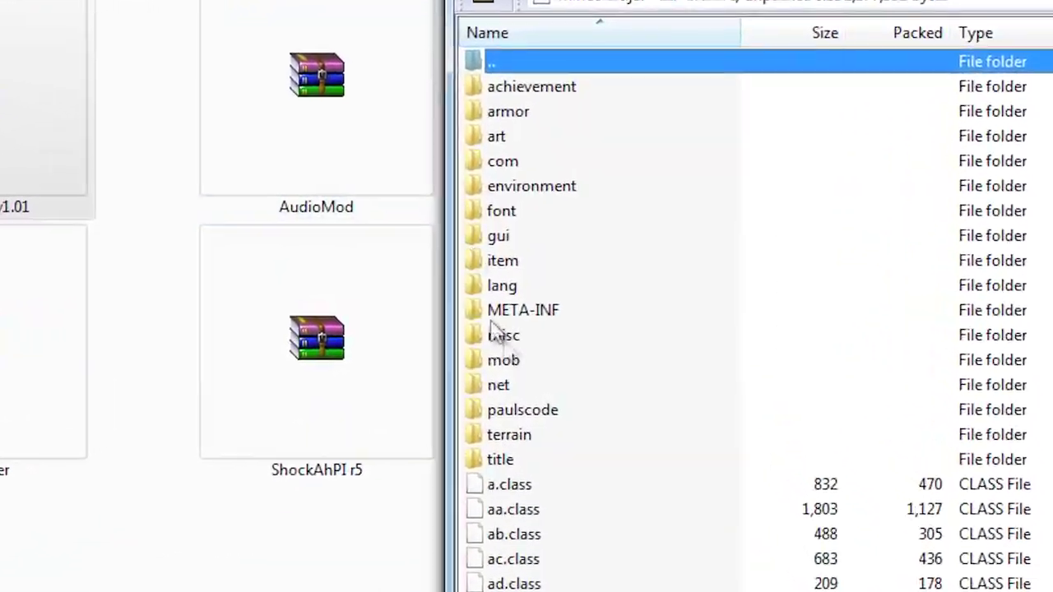
# Step: Delete the META-INF folder from minecraft.jar
pyautogui.click(505, 319)
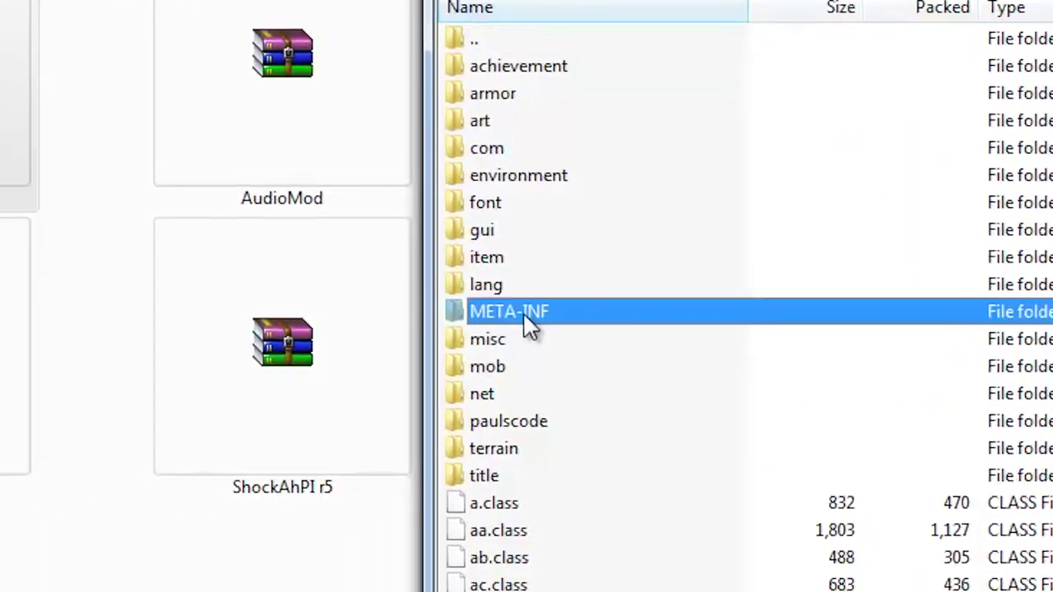
pyautogui.press('Delete')
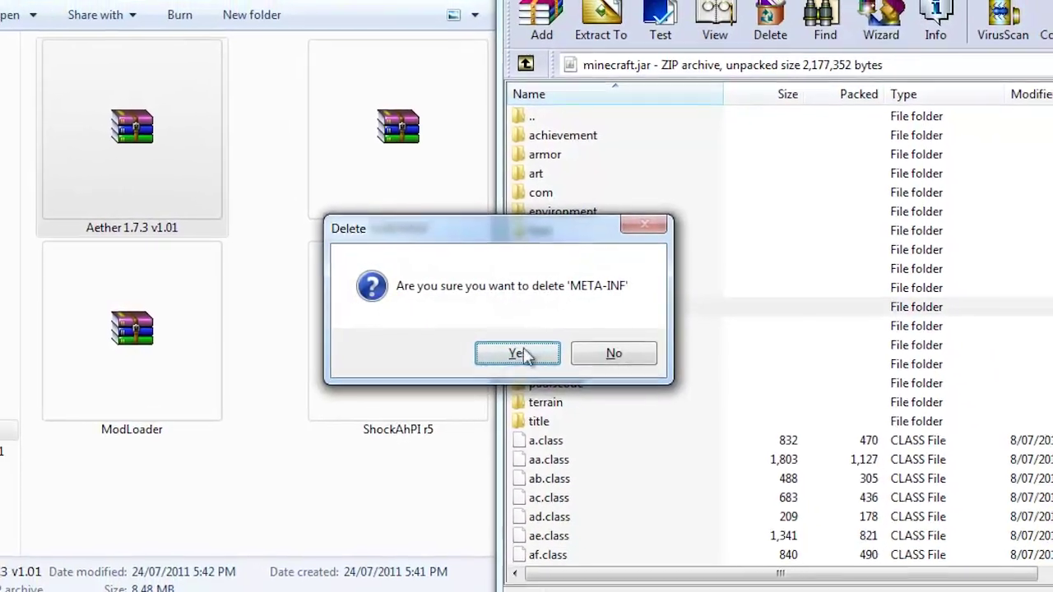
pyautogui.click(505, 357)
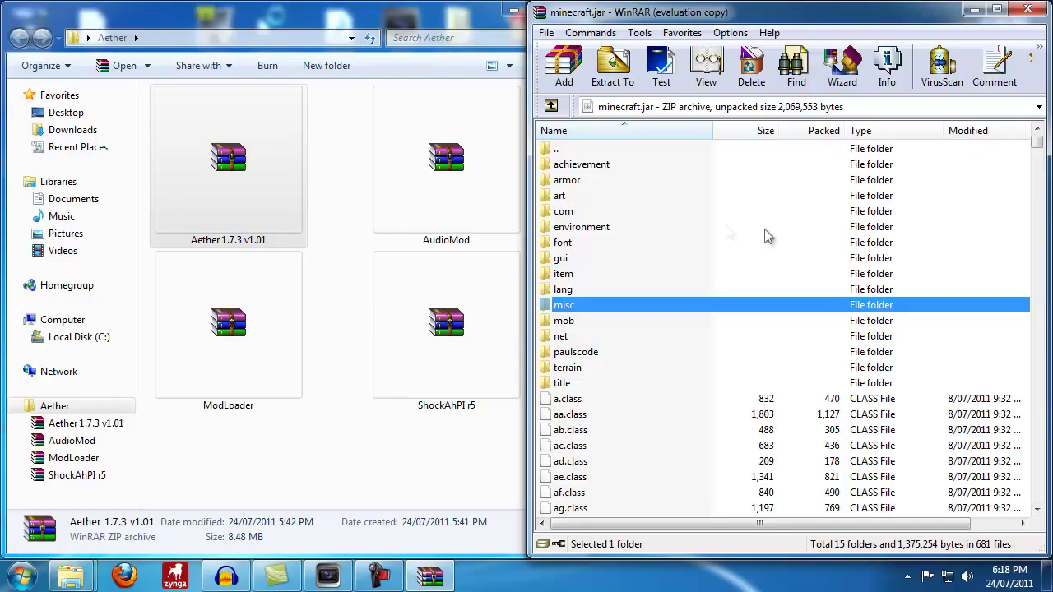
# Step: Add ibxm, paulscode and yo.class from the AudioMod archive to minecraft.jar with Add and replace files, and close AudioMod
pyautogui.doubleClick(443, 165)
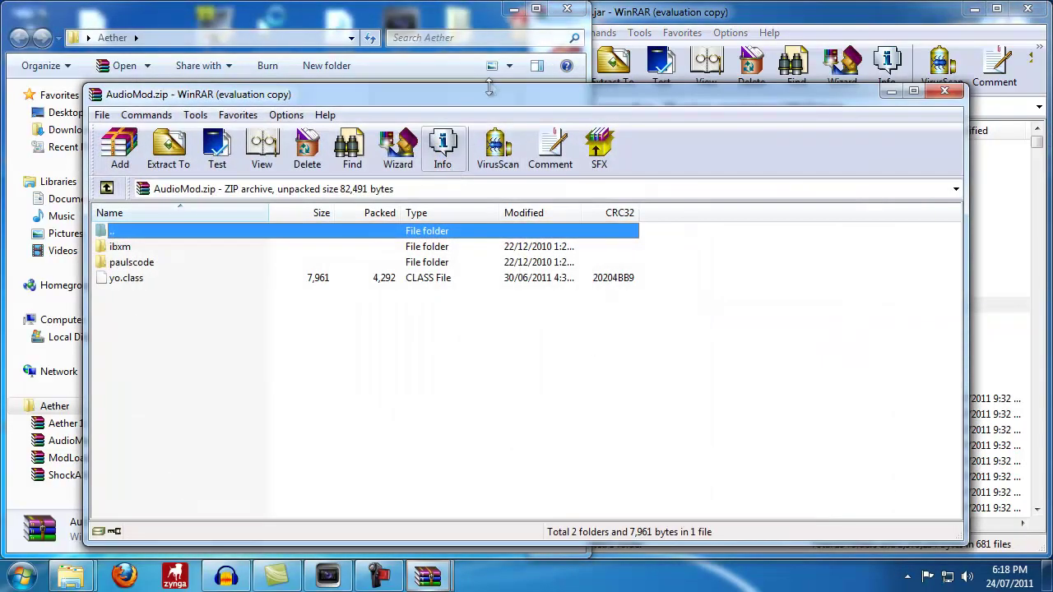
pyautogui.moveTo(494, 97); pyautogui.dragTo(0, 115)
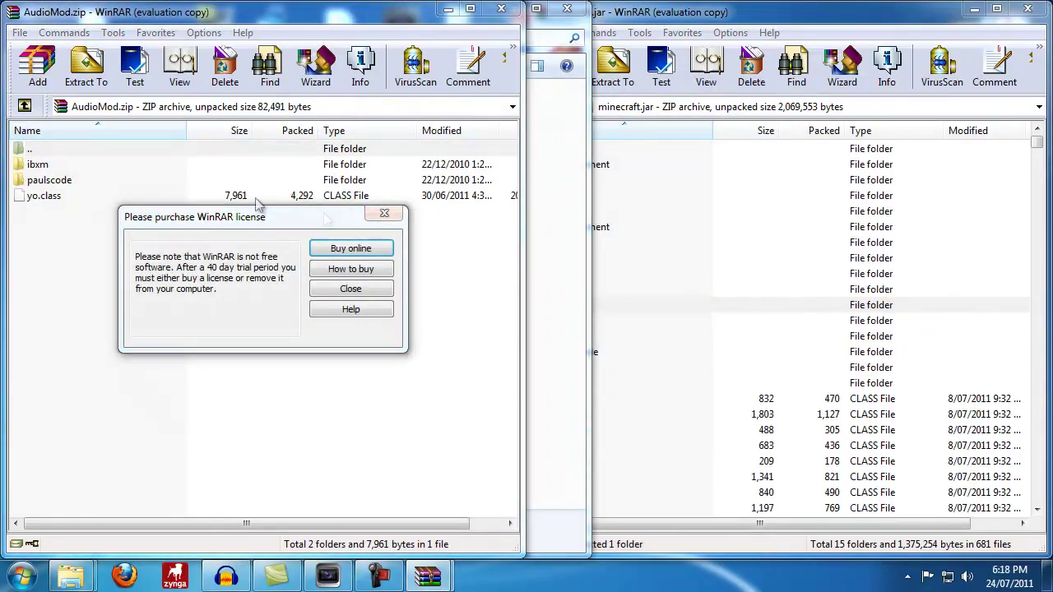
pyautogui.press('Escape')
pyautogui.click(115, 170)
pyautogui.keyDown('shift'); pyautogui.click(63, 198); pyautogui.keyUp('shift')
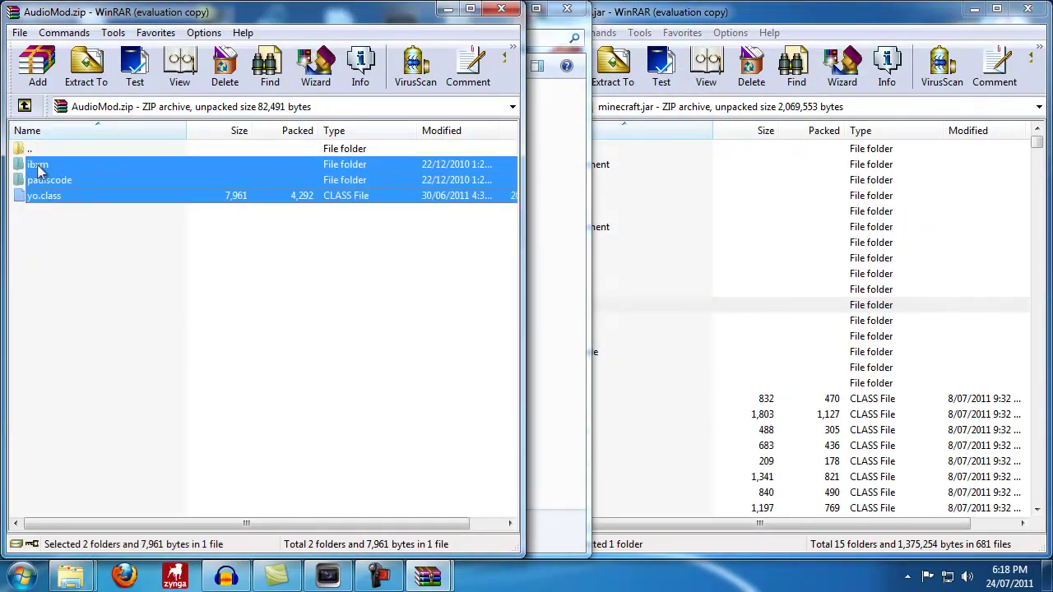
pyautogui.moveTo(995, 281); pyautogui.dragTo(1009, 283)
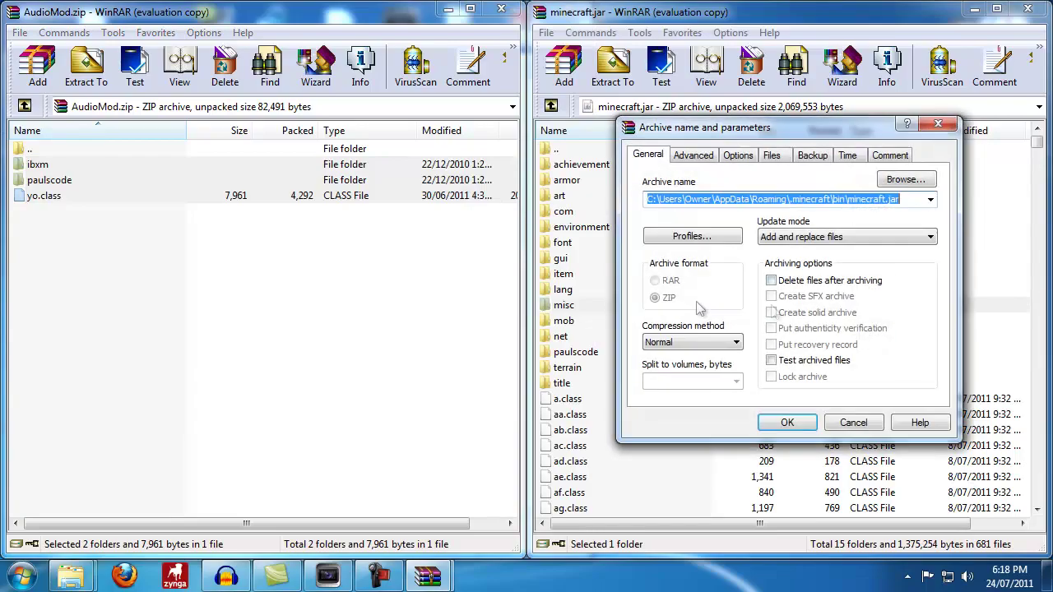
pyautogui.click(787, 422)
pyautogui.click(501, 9)
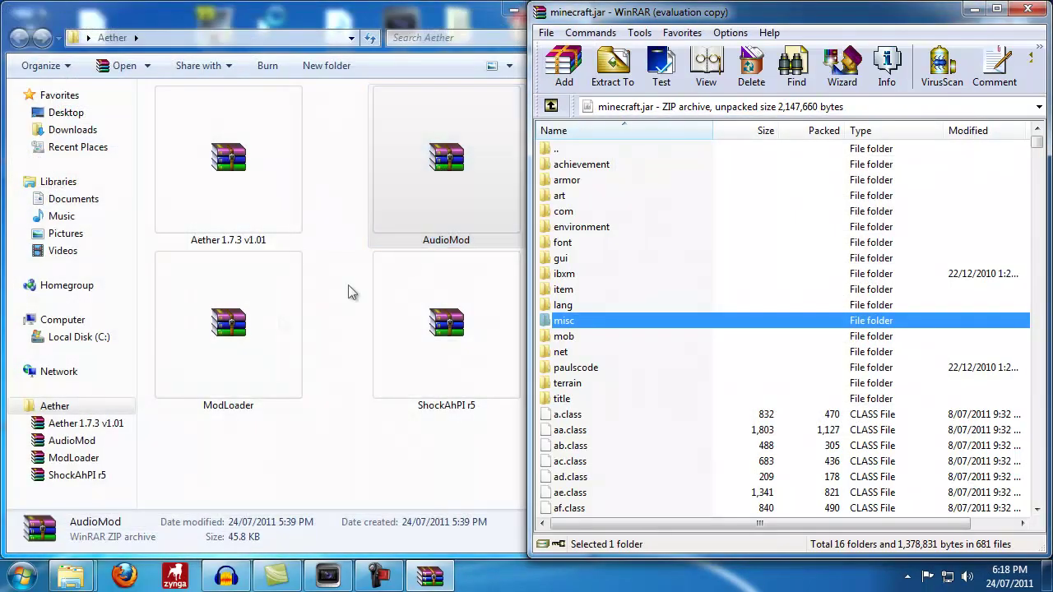
# Step: Add all class files from the ModLoader archive to minecraft.jar with Add and replace files, and close ModLoader
pyautogui.doubleClick(224, 345)
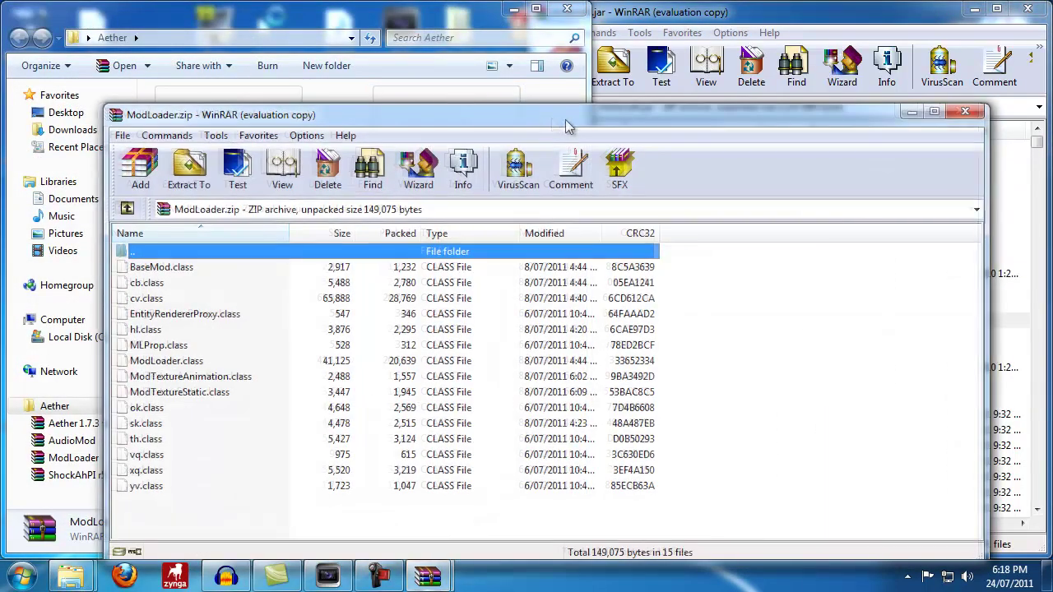
pyautogui.moveTo(165, 118); pyautogui.dragTo(1, 131)
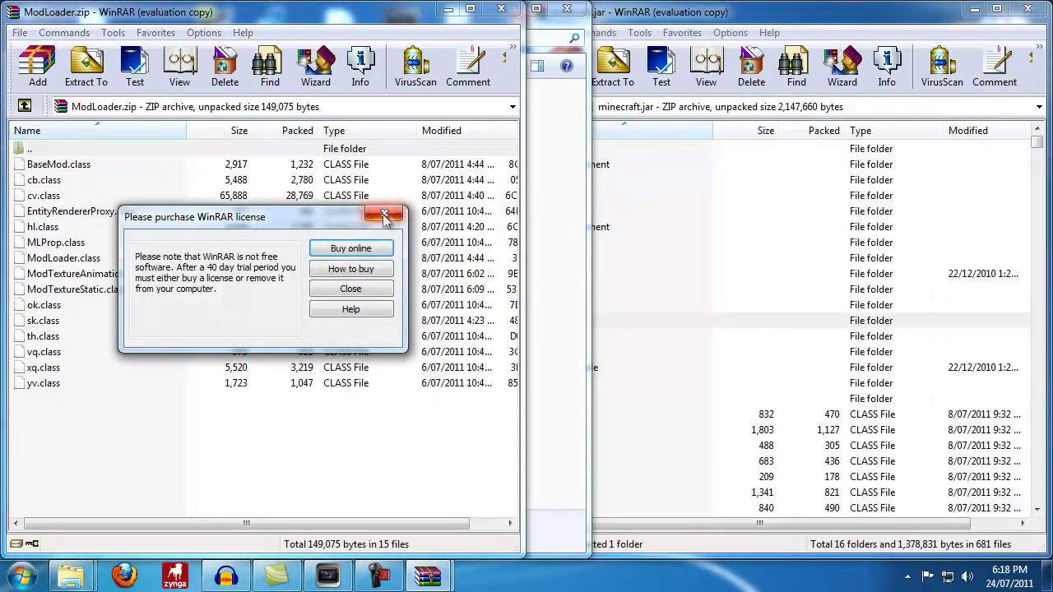
pyautogui.press('Escape')
pyautogui.click(48, 167)
pyautogui.keyDown('shift'); pyautogui.click(64, 385); pyautogui.keyUp('shift')
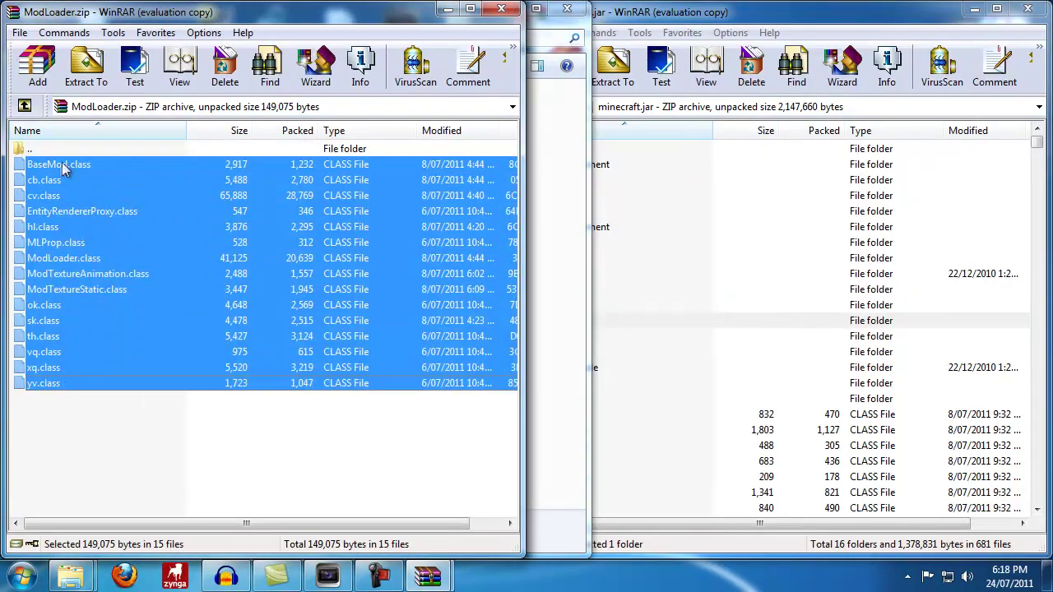
pyautogui.moveTo(985, 241); pyautogui.dragTo(987, 243)
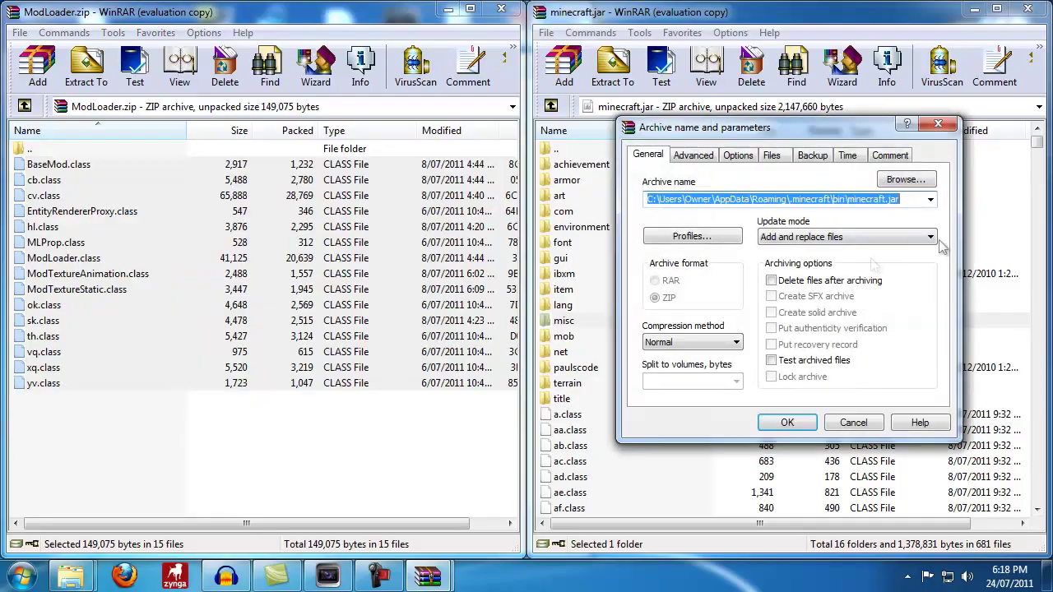
pyautogui.click(785, 424)
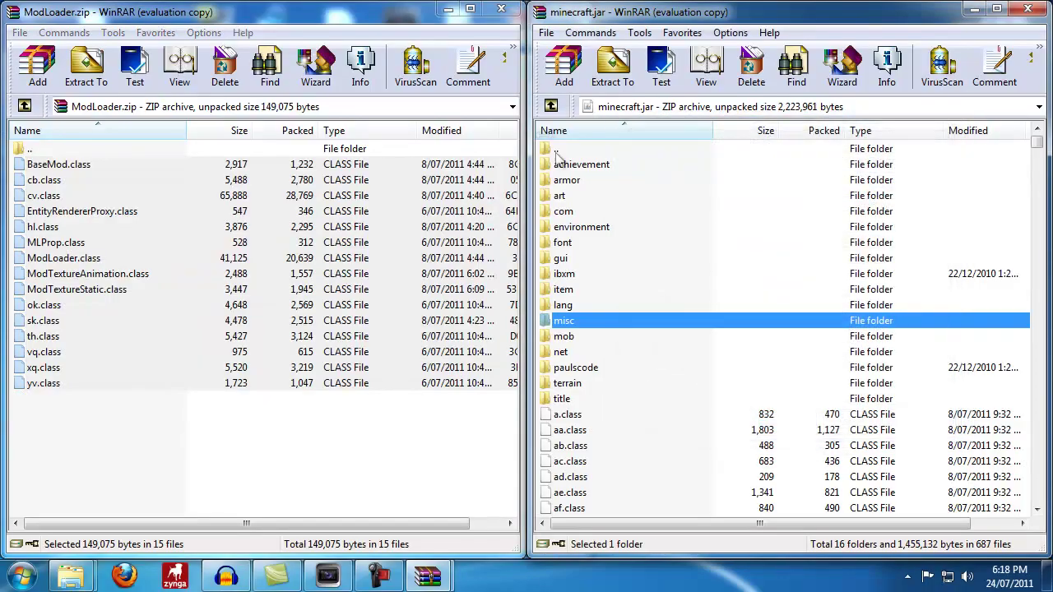
pyautogui.click(501, 10)
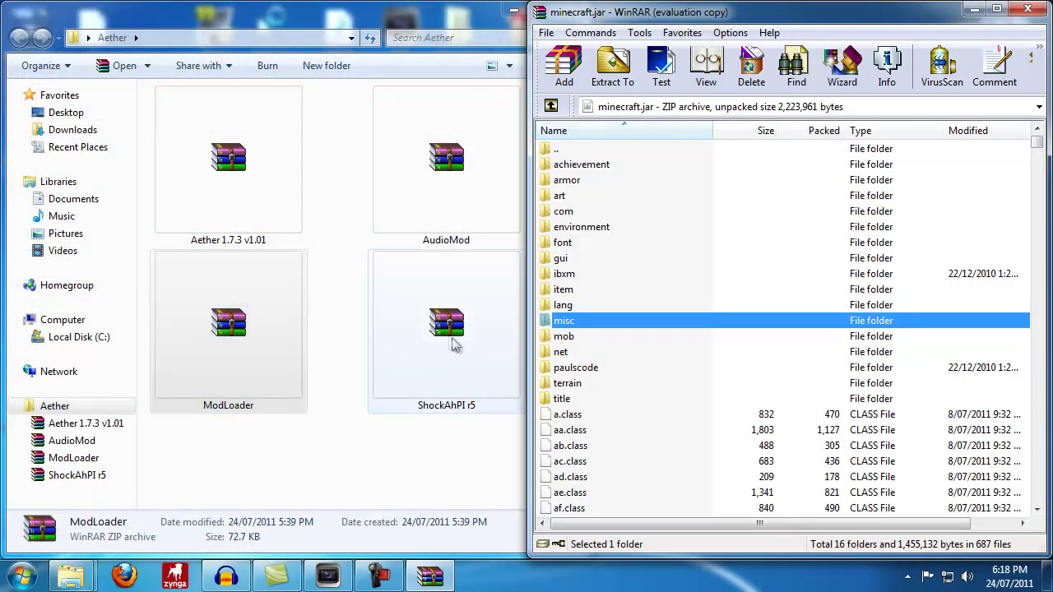
# Step: Open the ShockAhPI r5 archive, dock its window beside minecraft.jar, and go into its bin folder
pyautogui.doubleClick(450, 329)
pyautogui.moveTo(475, 142); pyautogui.dragTo(2, 144)
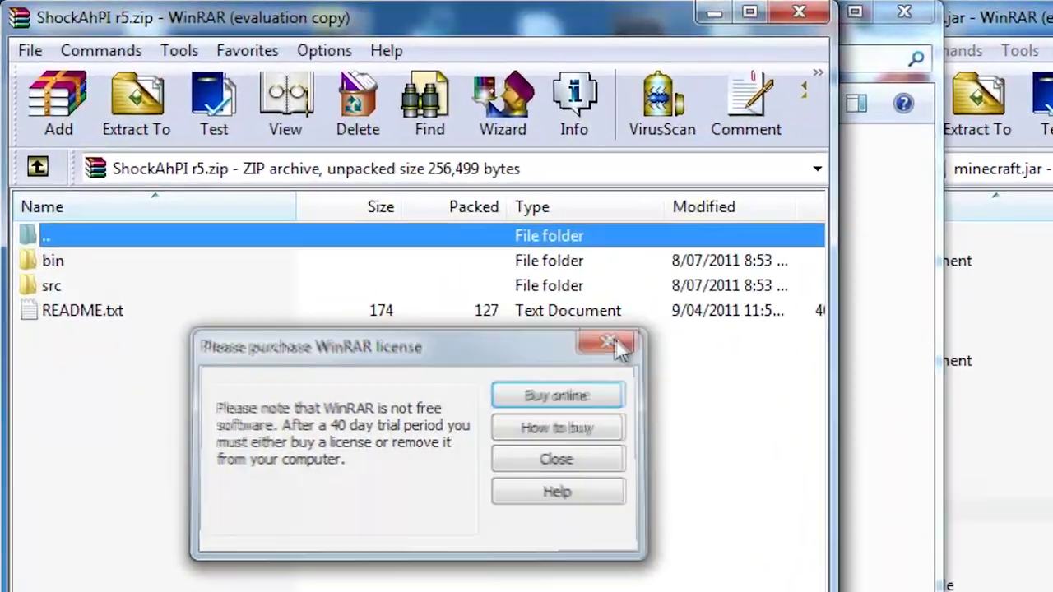
pyautogui.click(619, 349)
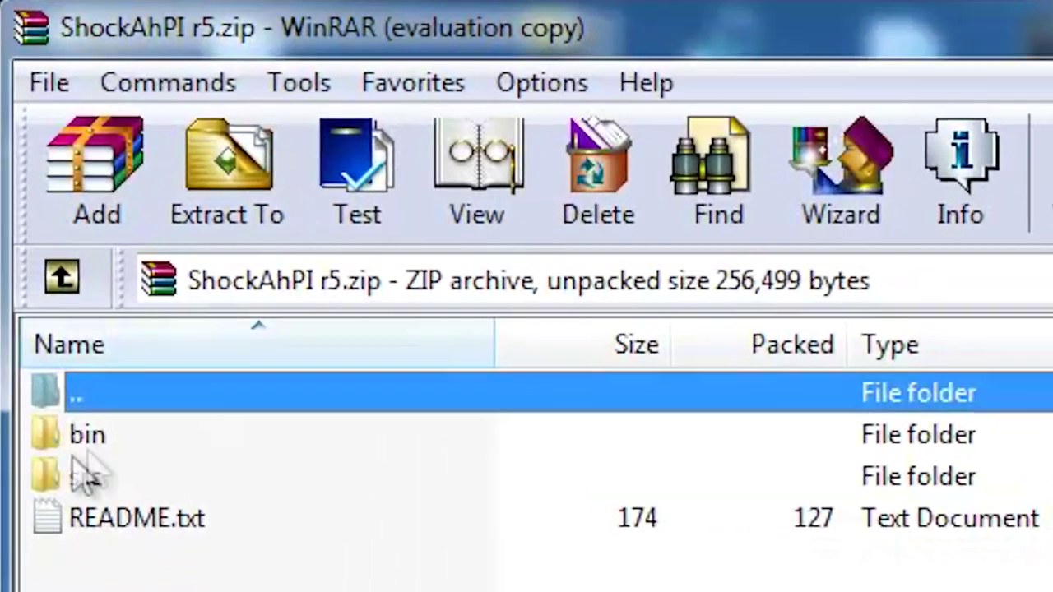
pyautogui.doubleClick(115, 461)
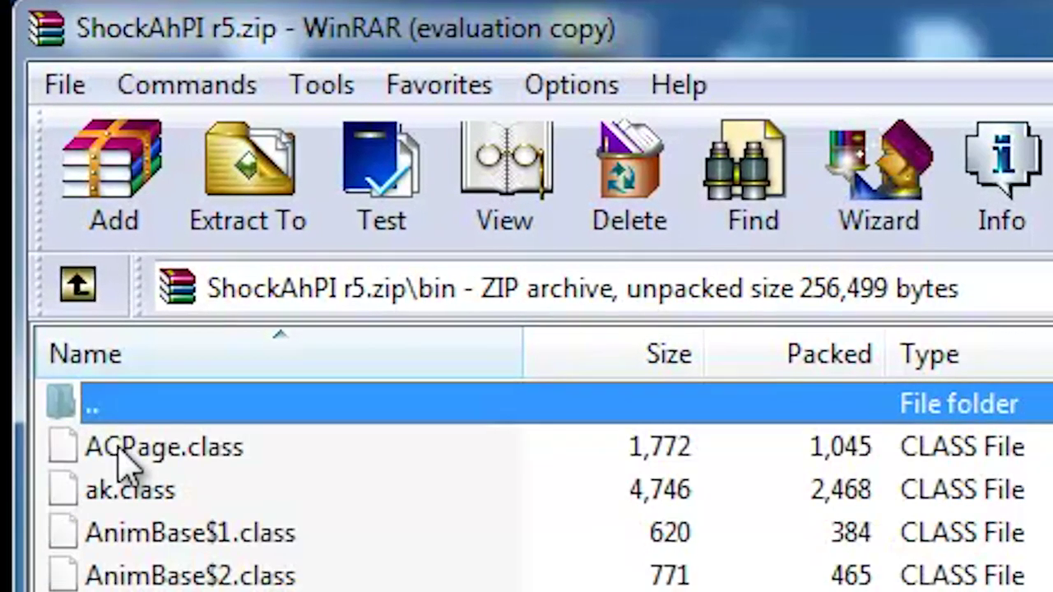
# Step: Add all class files from the ShockAhPI r5 bin folder to minecraft.jar and close the ShockAhPI archive
pyautogui.click(115, 449)
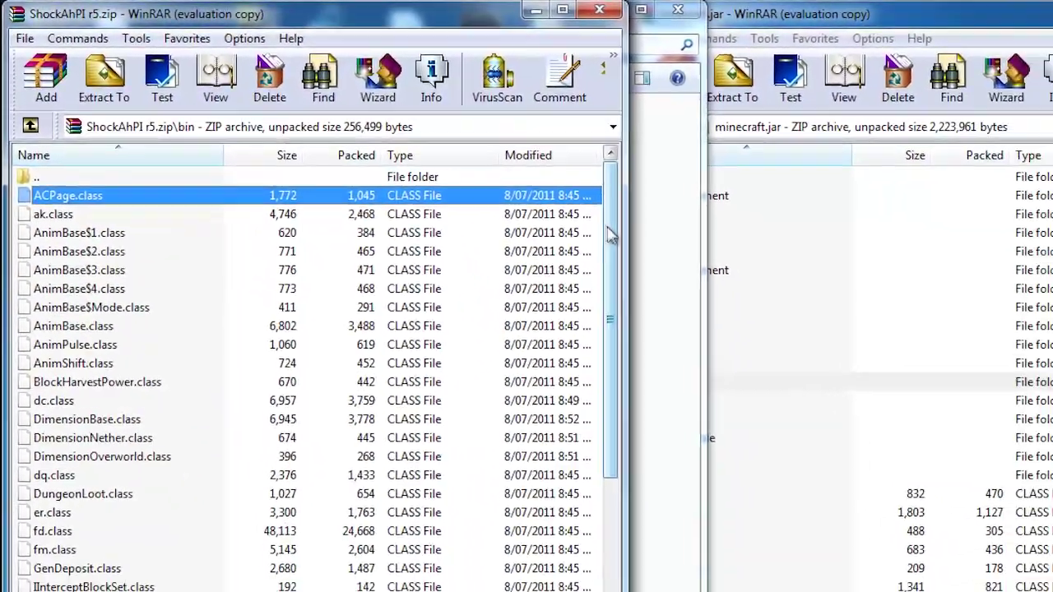
pyautogui.scroll(-3, 610, 235)
pyautogui.keyDown('shift'); pyautogui.click(45, 514); pyautogui.keyUp('shift')
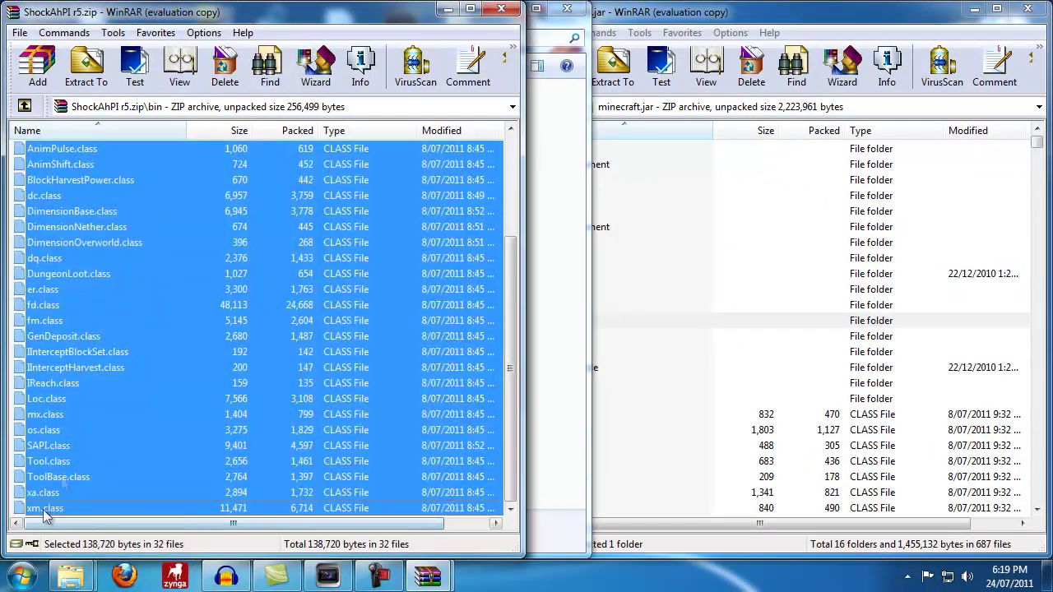
pyautogui.moveTo(983, 246); pyautogui.dragTo(929, 240)
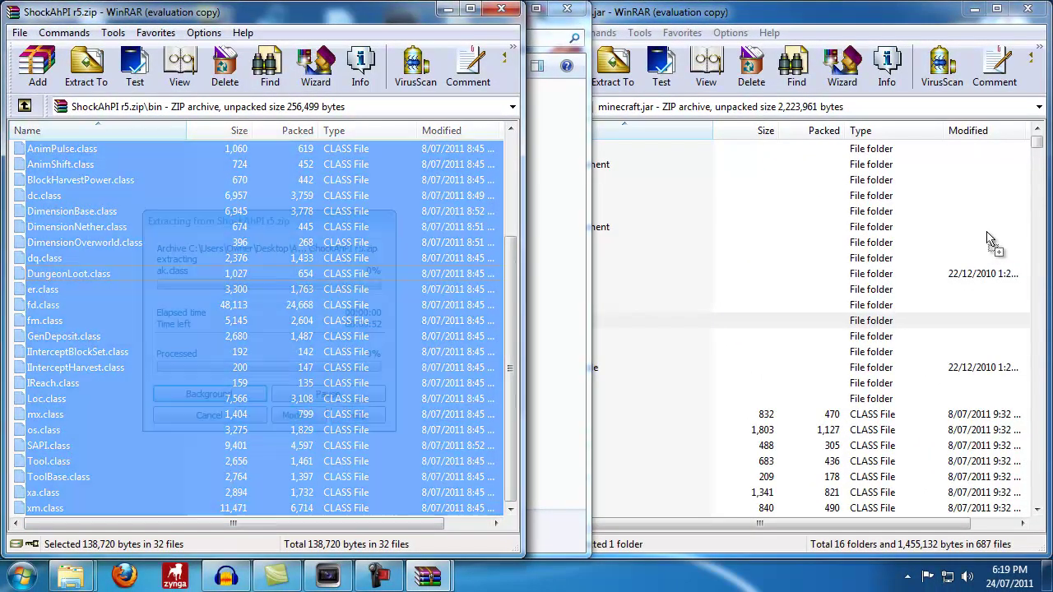
pyautogui.click(787, 424)
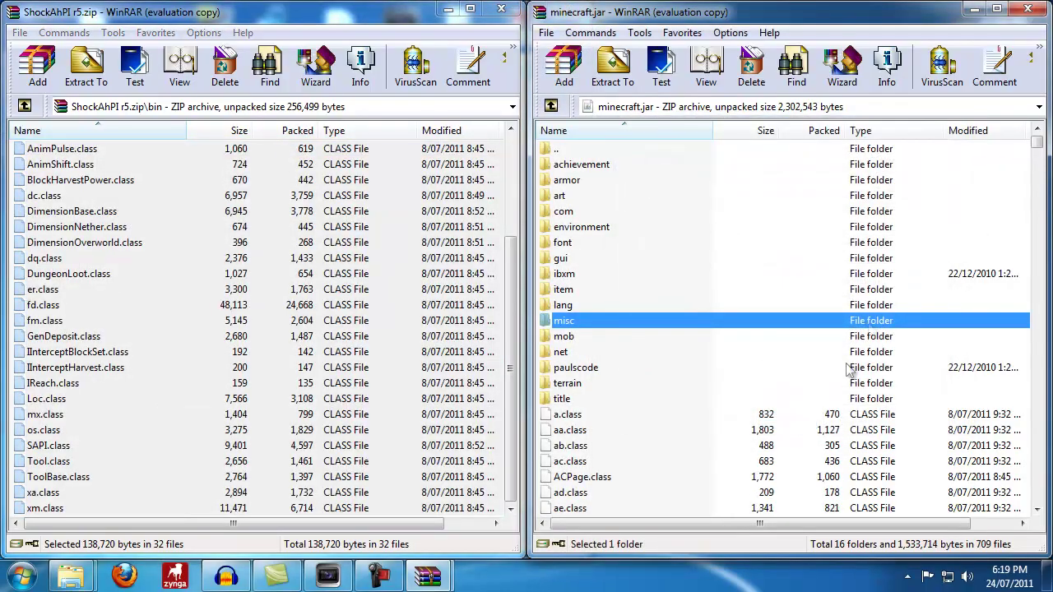
pyautogui.click(501, 8)
# Step: Open the Aether 1.7.3 v1.01 archive, dock its window beside minecraft.jar, and go into its Jar folder
pyautogui.doubleClick(241, 175)
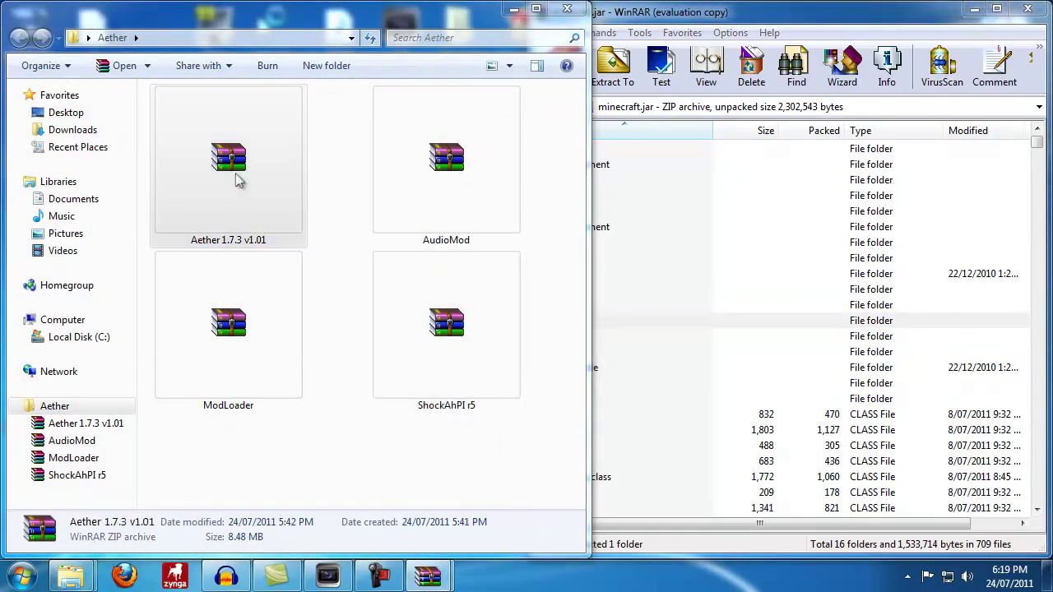
pyautogui.moveTo(517, 137); pyautogui.dragTo(3, 95)
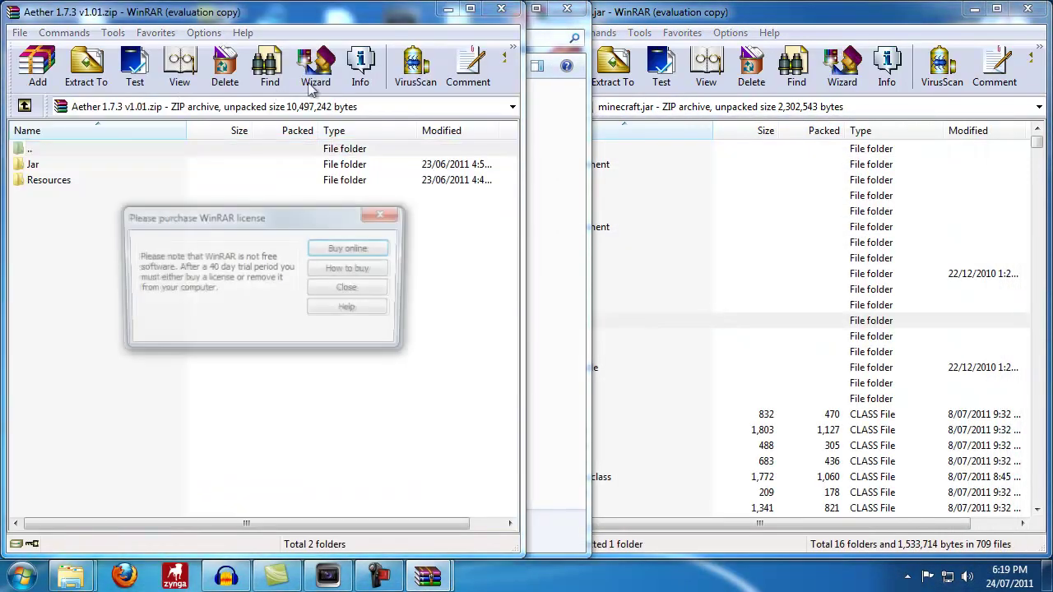
pyautogui.click(350, 285)
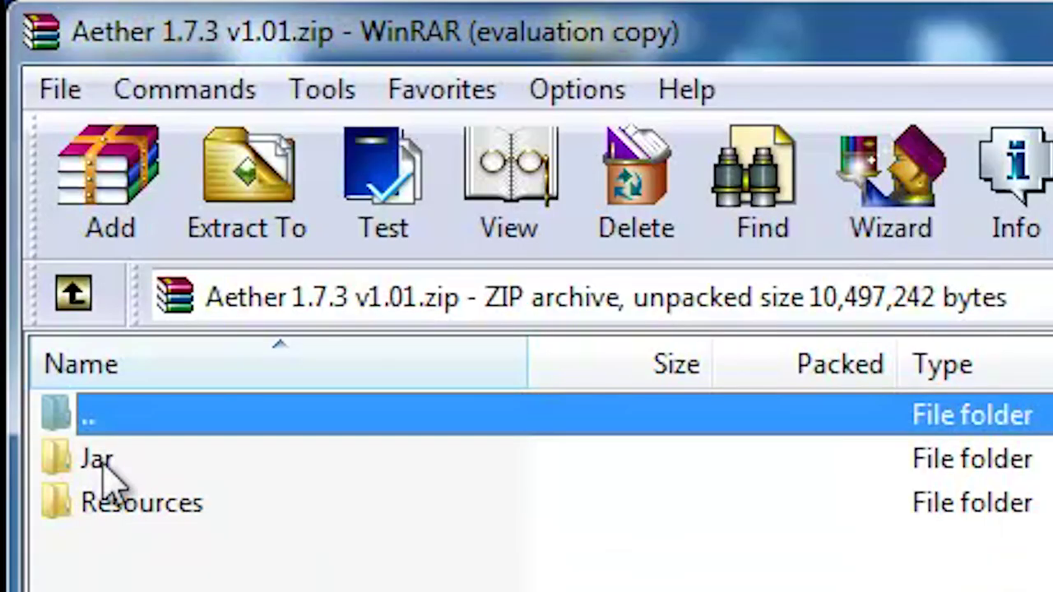
pyautogui.doubleClick(97, 459)
# Step: Add all folders and class files from the Aether archive's Jar folder to minecraft.jar and close minecraft.jar
pyautogui.press('Down')
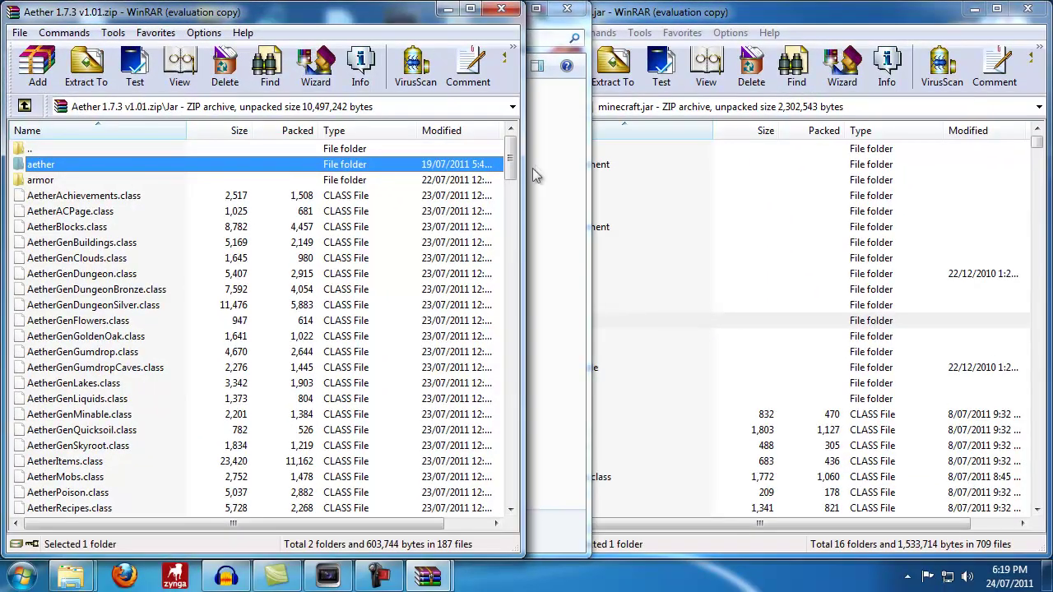
pyautogui.moveTo(511, 161); pyautogui.dragTo(511, 477)
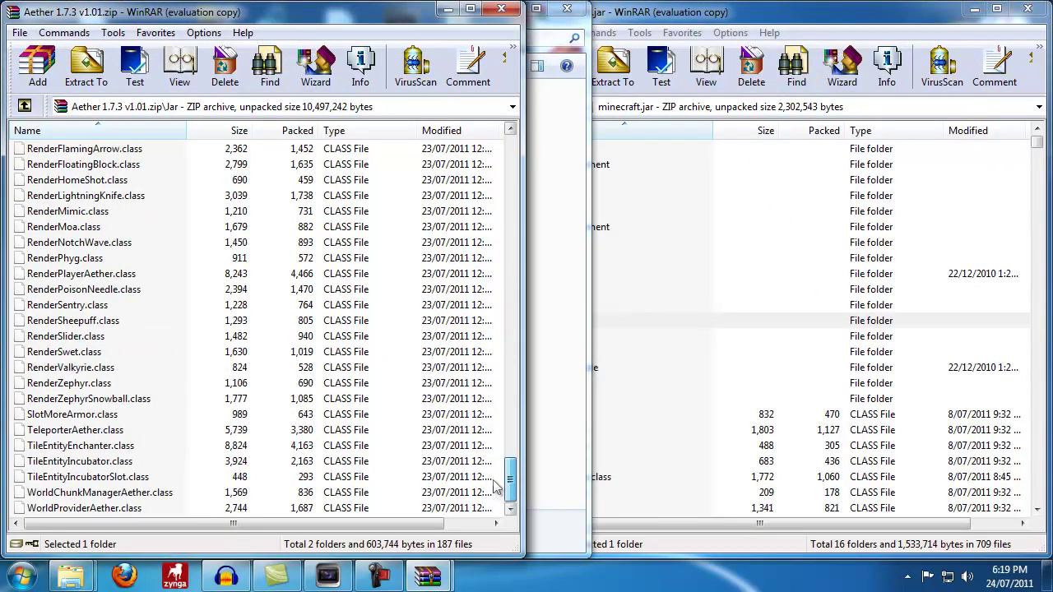
pyautogui.keyDown('shift'); pyautogui.click(101, 508); pyautogui.keyUp('shift')
pyautogui.moveTo(1012, 226); pyautogui.dragTo(1012, 227)
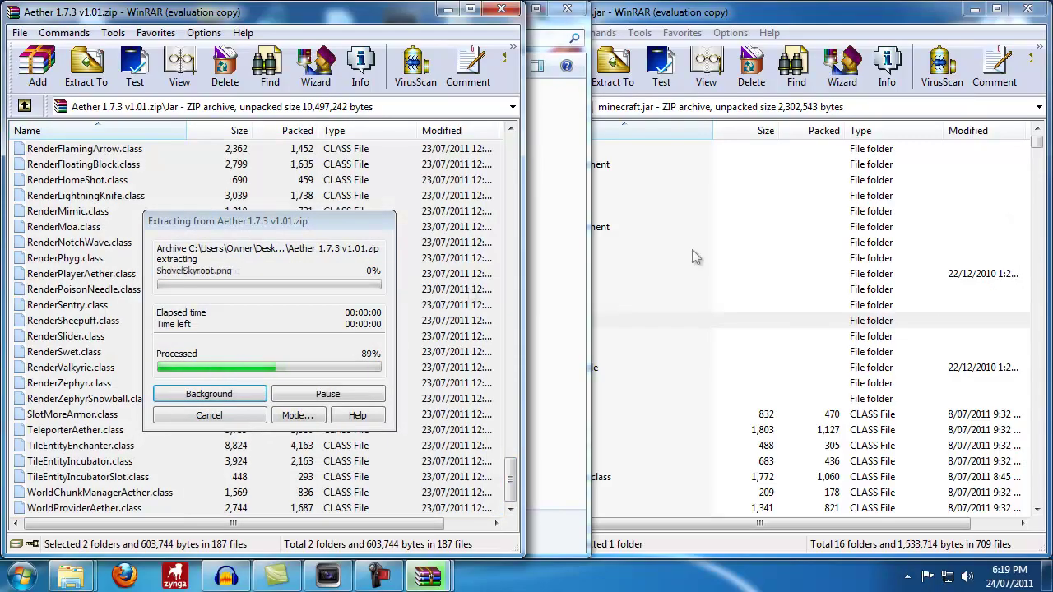
pyautogui.click(787, 419)
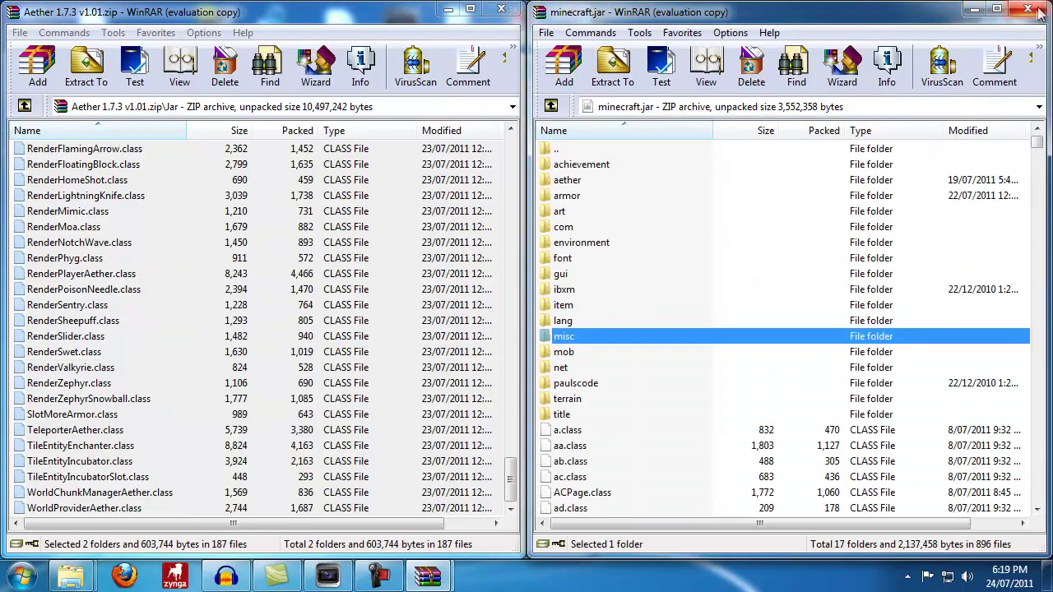
pyautogui.click(1031, 11)
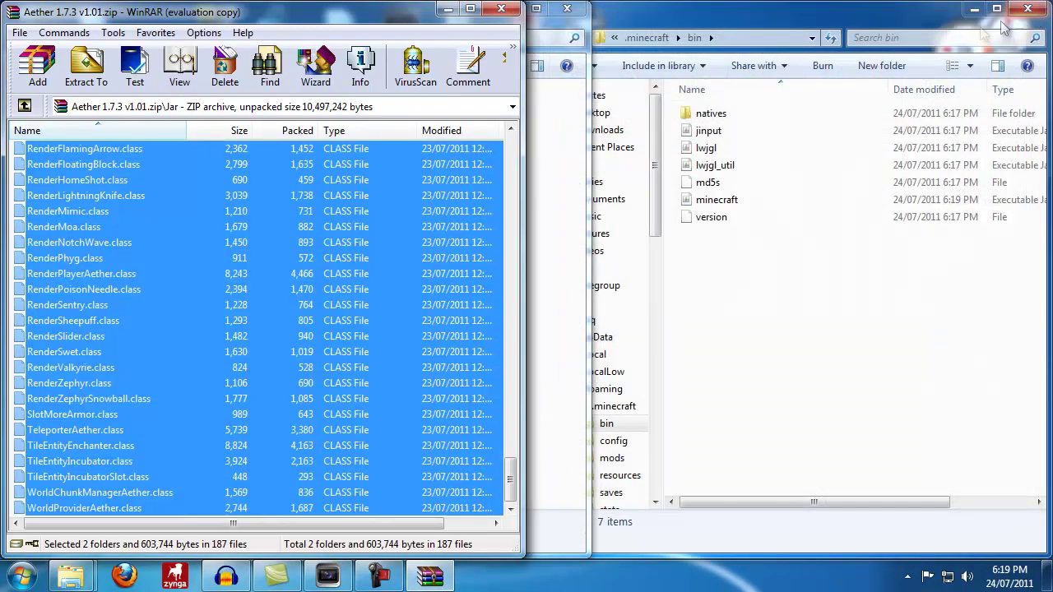
# Step: Open the .minecraft\resources folder and, in the Aether archive, the Resources\mod folder
pyautogui.click(643, 41)
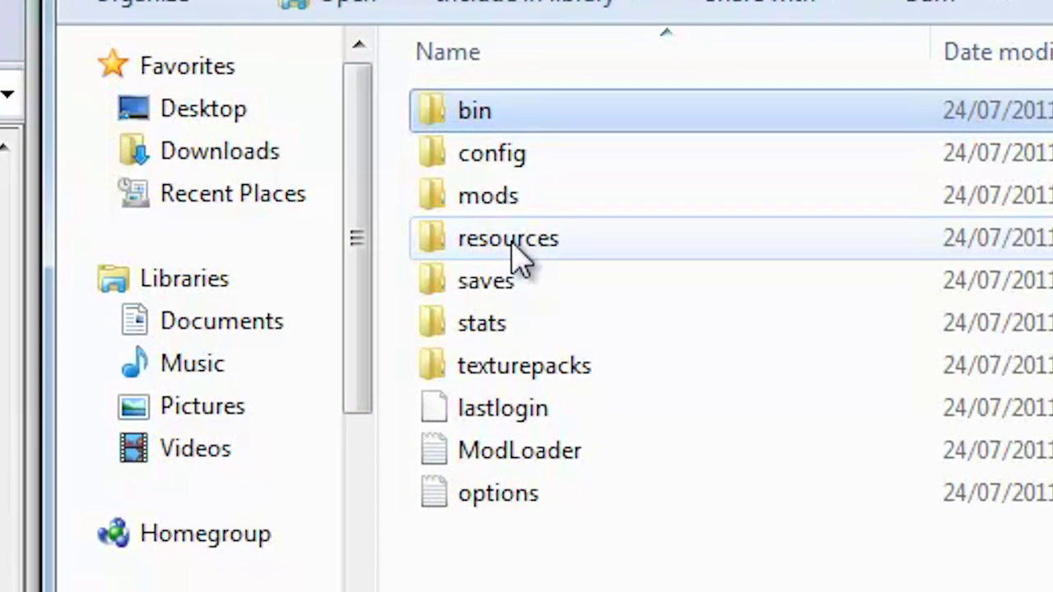
pyautogui.doubleClick(514, 247)
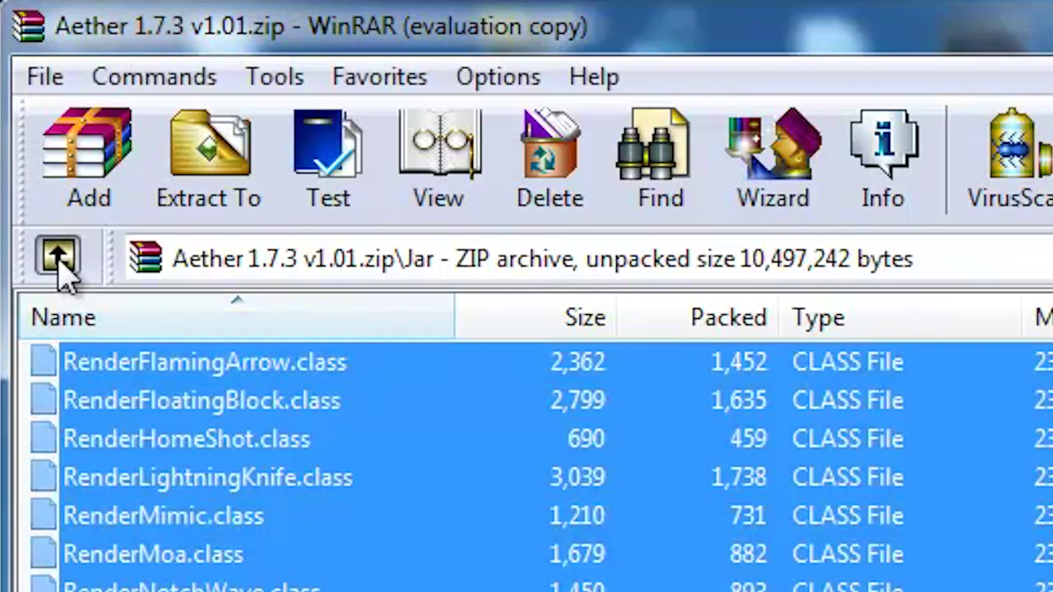
pyautogui.click(59, 261)
pyautogui.click(131, 445)
pyautogui.doubleClick(140, 451)
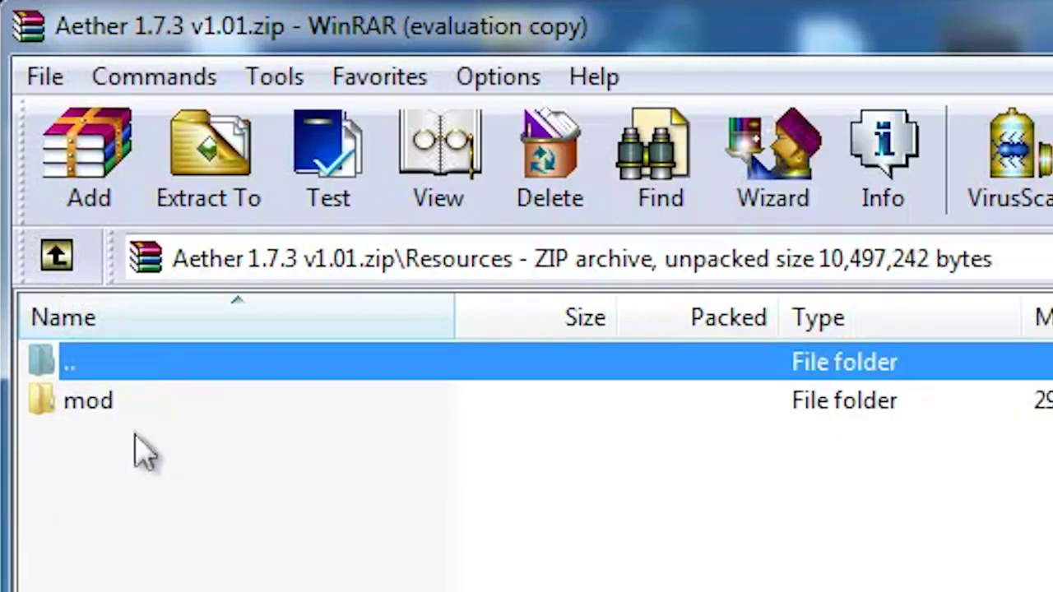
pyautogui.doubleClick(109, 411)
# Step: Copy all folders from cavemusic to streaming into .minecraft\resources, merging them with existing folders of the same name
pyautogui.click(113, 411)
pyautogui.keyDown('shift'); pyautogui.click(115, 587); pyautogui.keyUp('shift')
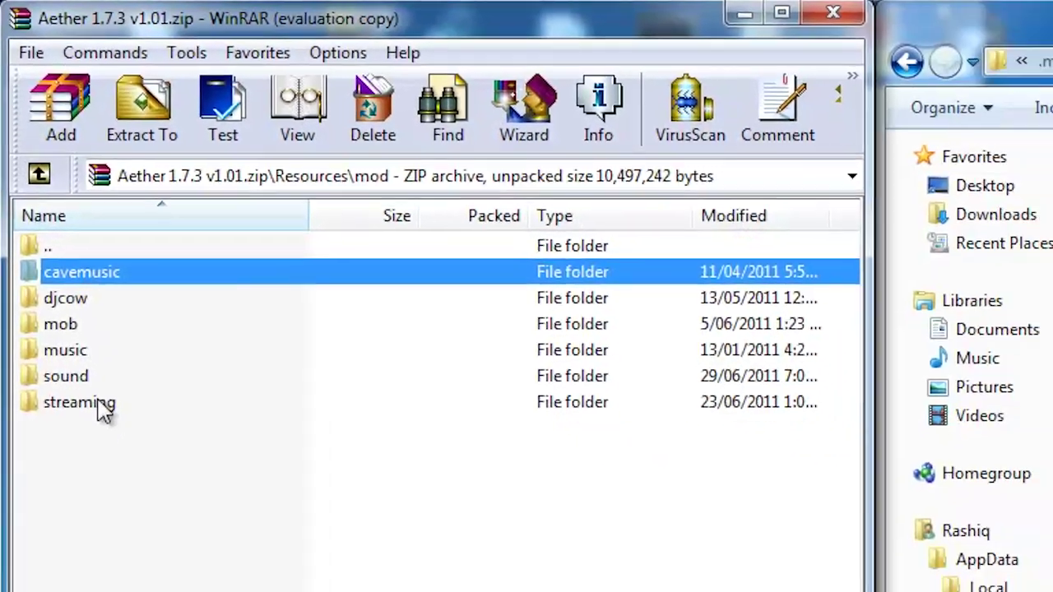
pyautogui.moveTo(32, 167); pyautogui.dragTo(721, 229)
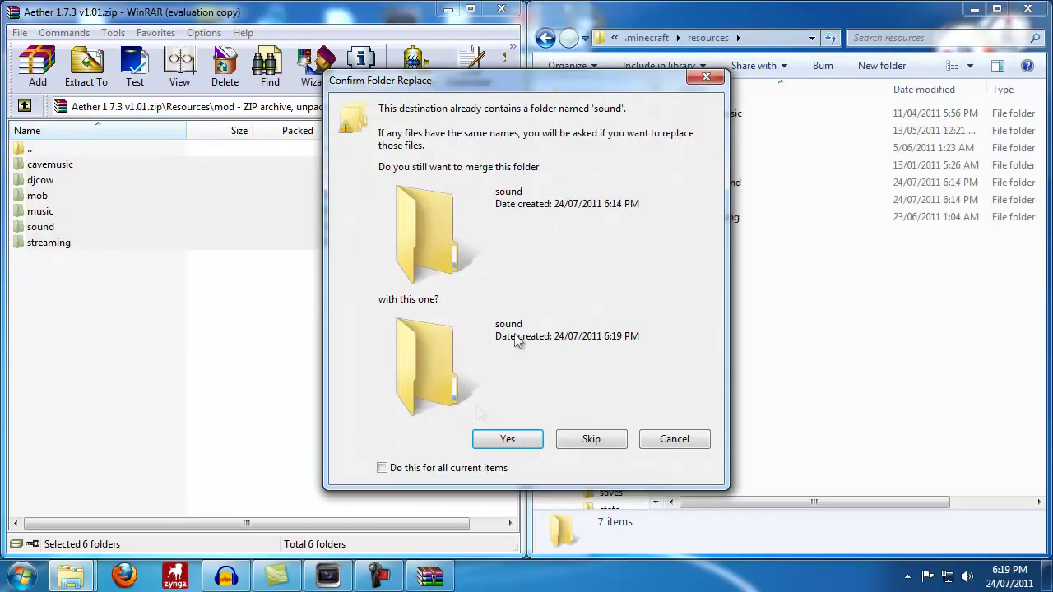
pyautogui.click(509, 440)
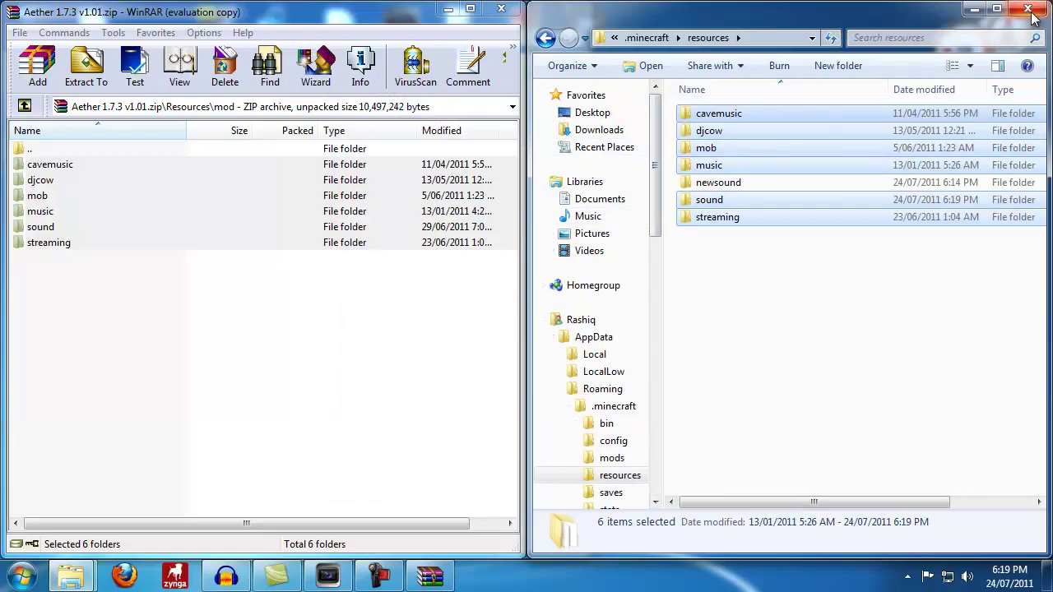
# Step: Close the Aether archive and folder windows, then launch Minecraft from the desktop and log in with the saved account
pyautogui.click(509, 8)
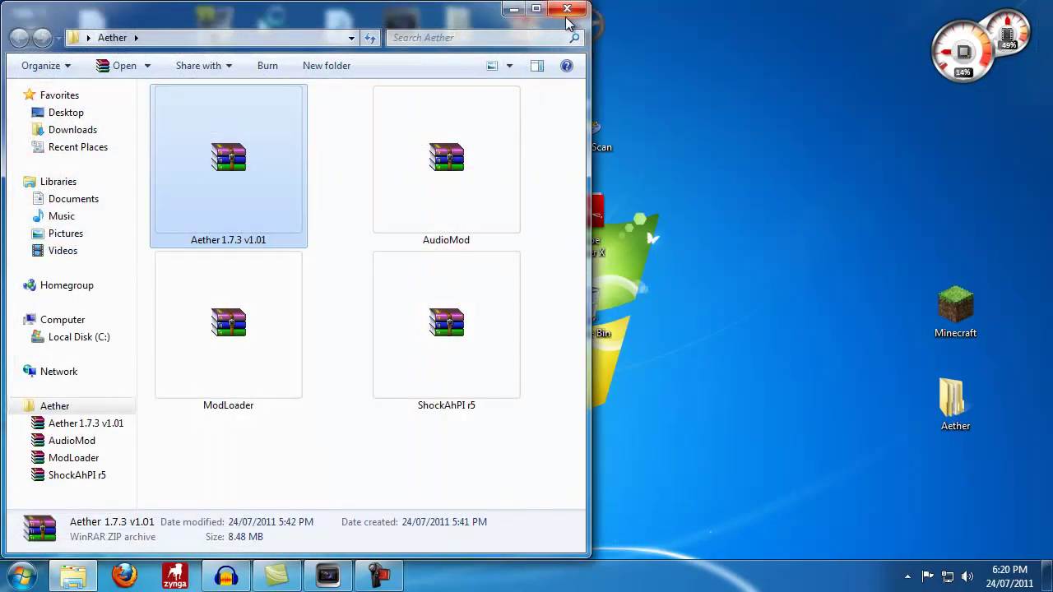
pyautogui.click(567, 12)
pyautogui.doubleClick(957, 309)
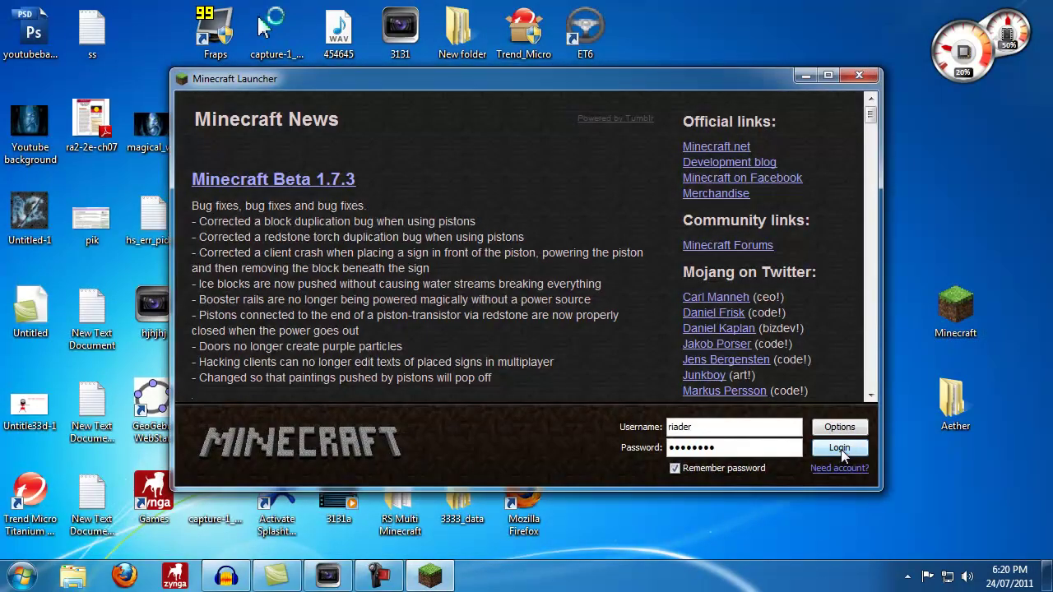
pyautogui.click(840, 449)
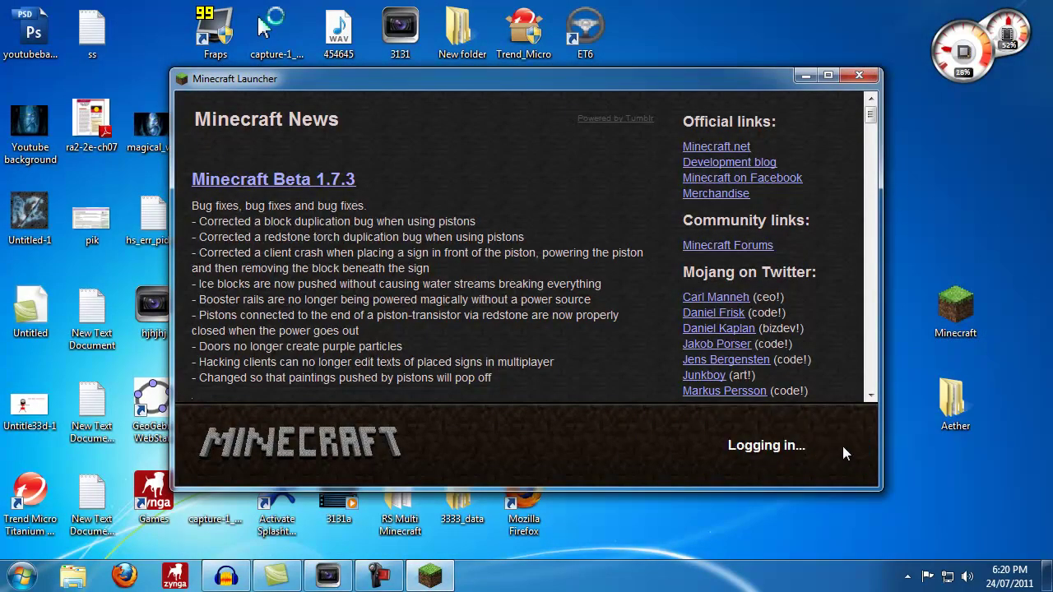